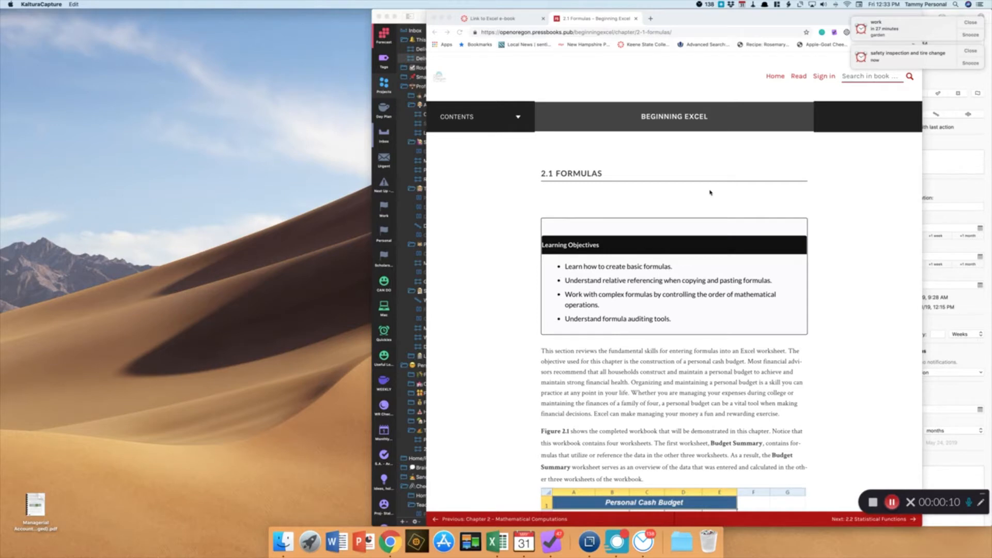
Download the CH2 Data file linked under Creating a Basic Formula in the e-book chapter and open it in Excel
{"action": "scroll", "coordinate": [710, 192], "scroll_direction": "down", "scroll_amount": 5}
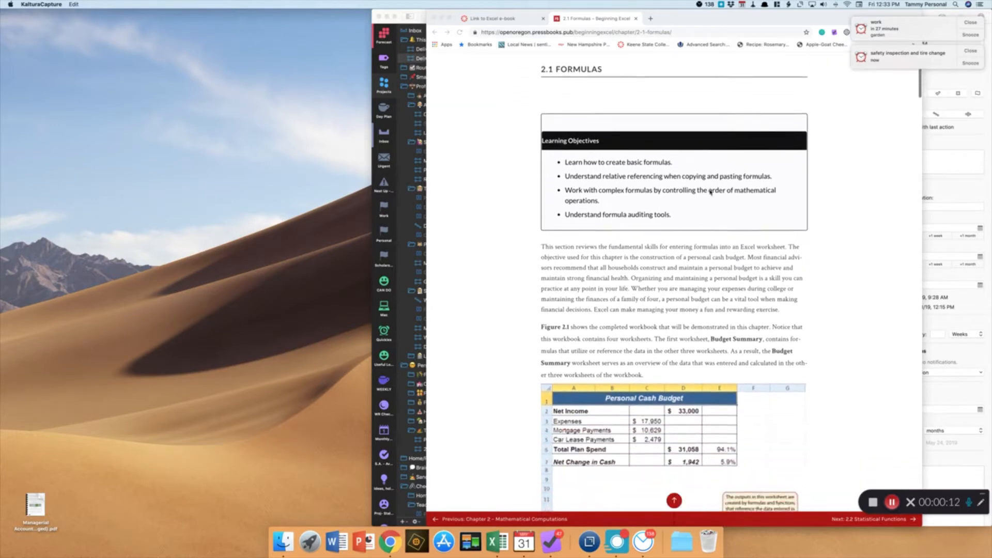
{"action": "scroll", "coordinate": [710, 192], "scroll_direction": "down", "scroll_amount": 4}
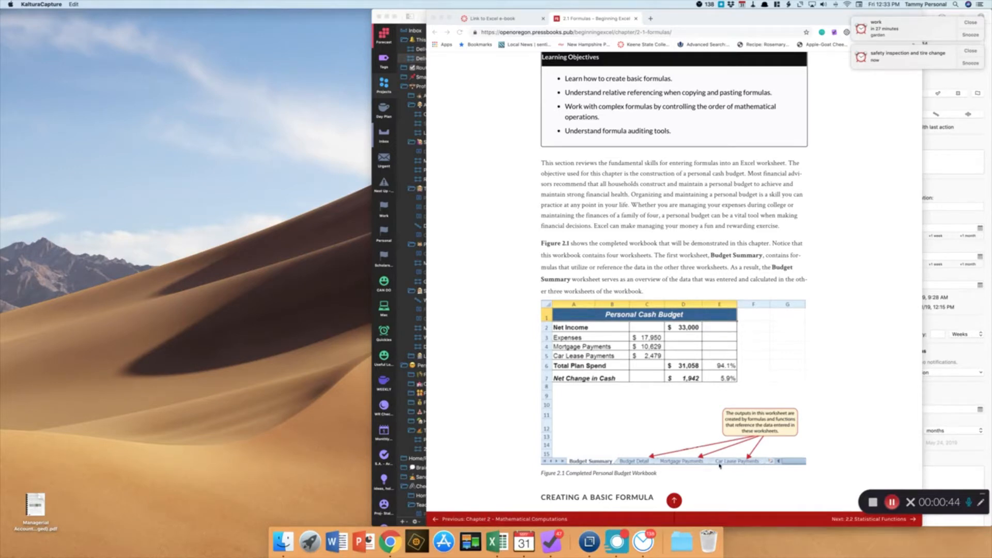
{"action": "scroll", "coordinate": [725, 474], "scroll_direction": "down", "scroll_amount": 3}
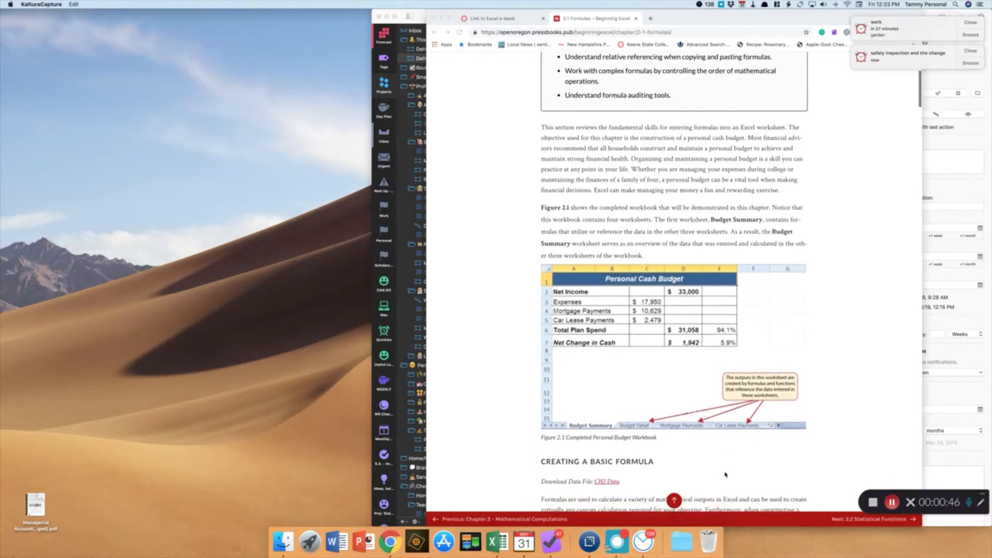
{"action": "scroll", "coordinate": [725, 474], "scroll_direction": "down", "scroll_amount": 1}
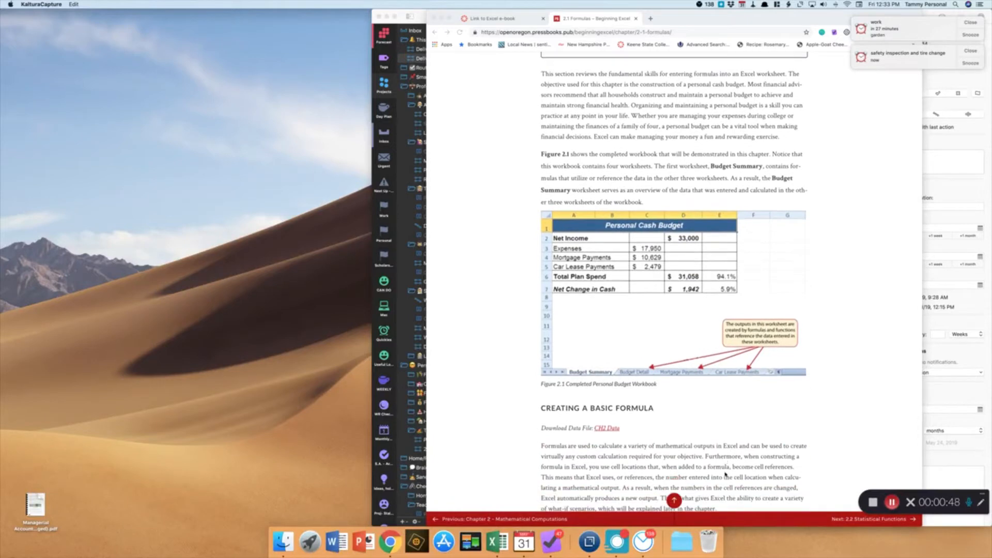
{"action": "scroll", "coordinate": [725, 474], "scroll_direction": "down", "scroll_amount": 1}
{"action": "scroll", "coordinate": [725, 474], "scroll_direction": "down", "scroll_amount": 1}
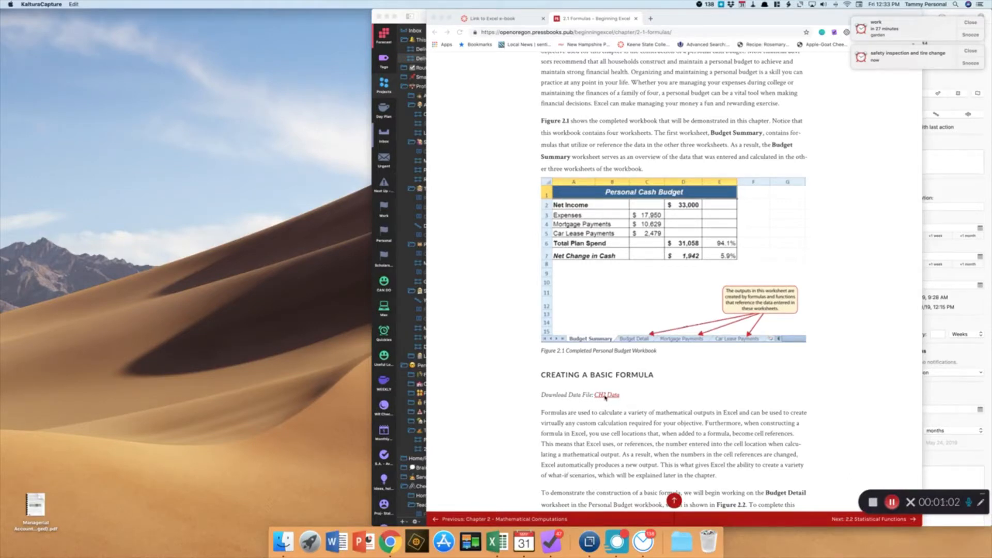
{"action": "left_click", "coordinate": [607, 397]}
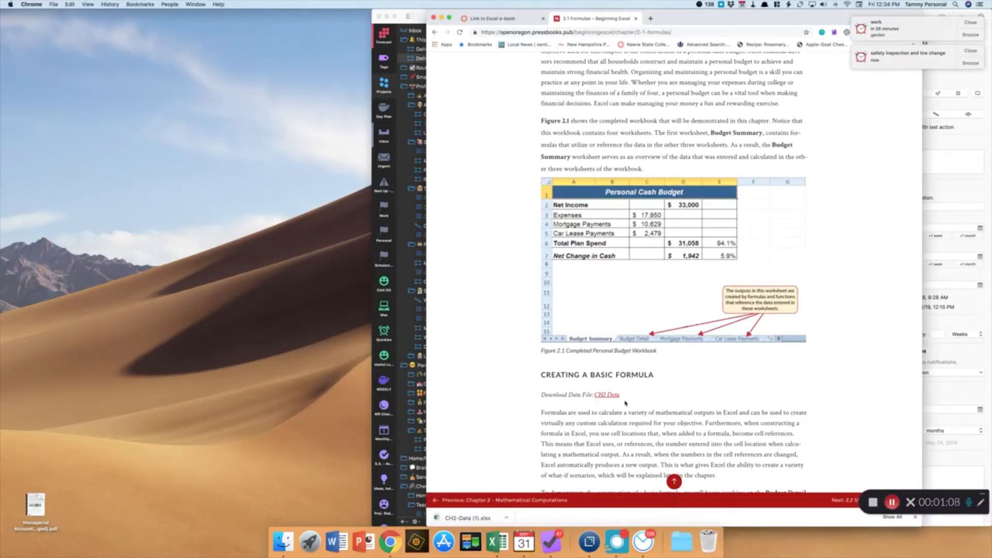
{"action": "left_click", "coordinate": [467, 518]}
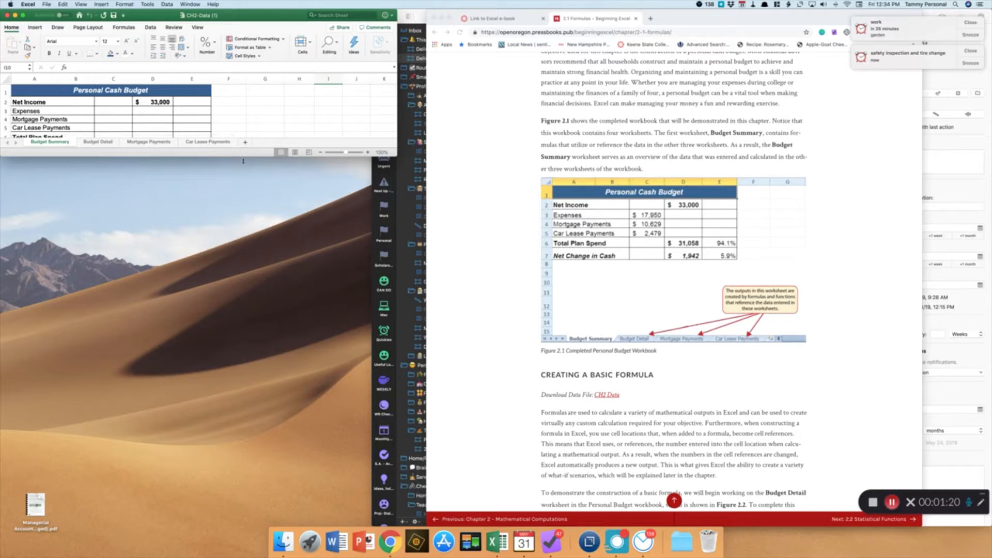
Enlarge the workbook window to nearly the full screen height and browse its worksheets, returning to Budget Summary
{"action": "left_click_drag", "start_coordinate": [242, 161], "coordinate": [242, 528]}
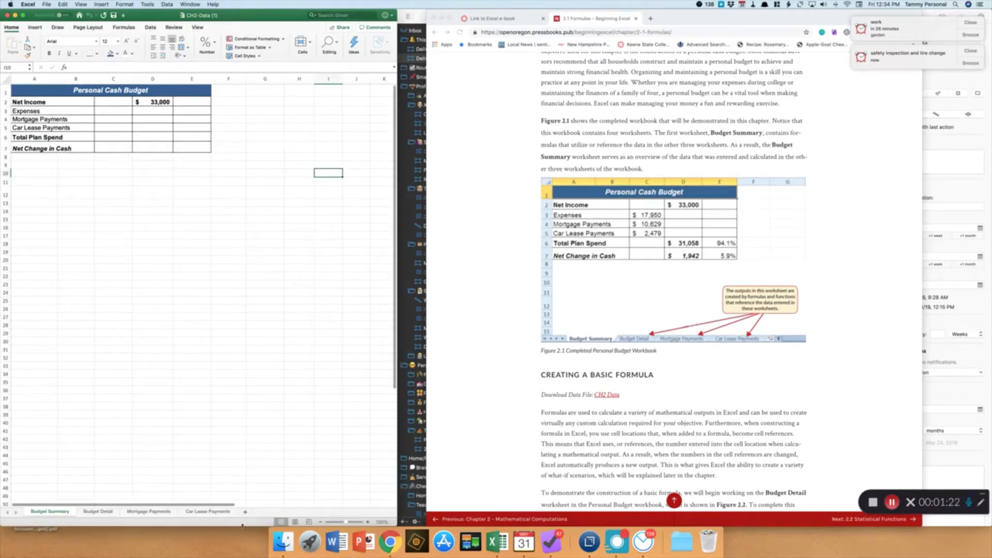
{"action": "left_click", "coordinate": [368, 522]}
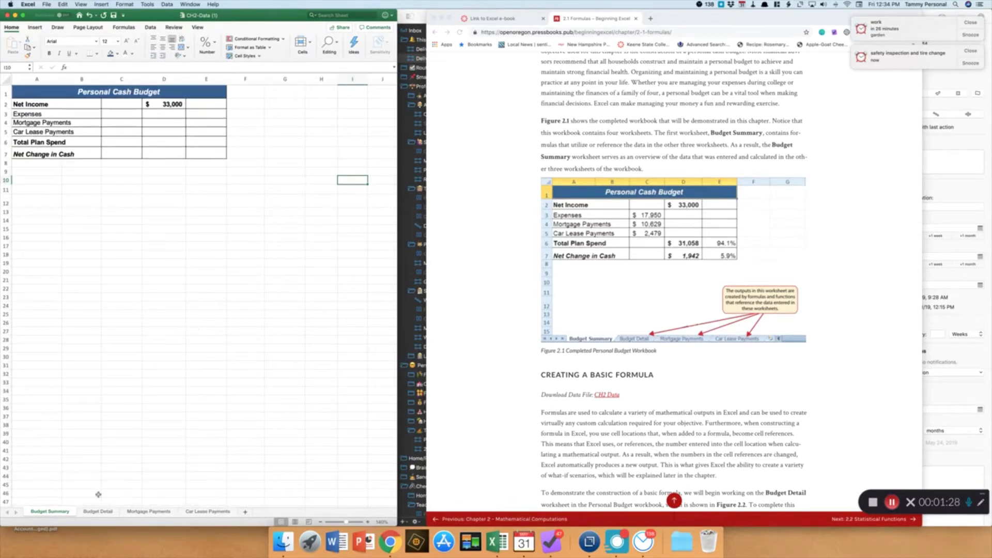
{"action": "left_click", "coordinate": [96, 511]}
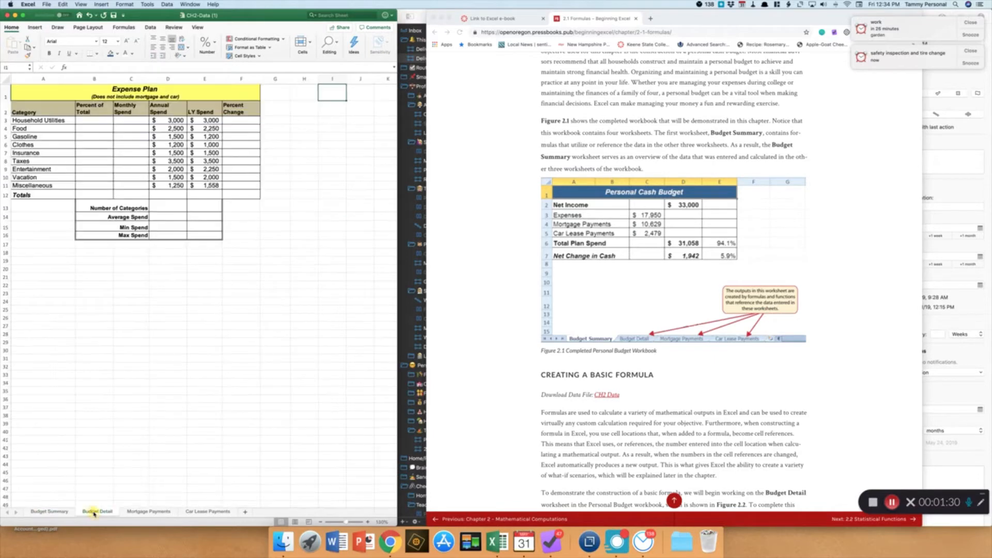
{"action": "left_click", "coordinate": [132, 512]}
{"action": "left_click", "coordinate": [52, 511]}
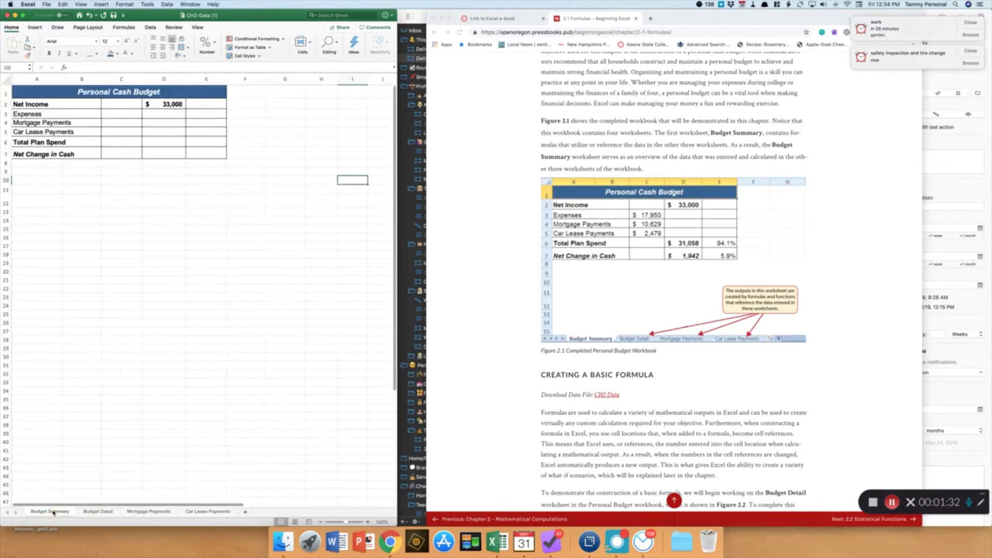
Find Figure 2.2 in the e-book, then open the Budget Detail worksheet and examine its title, spend categories and annual spend values
{"action": "scroll", "coordinate": [589, 462], "scroll_direction": "down", "scroll_amount": 5}
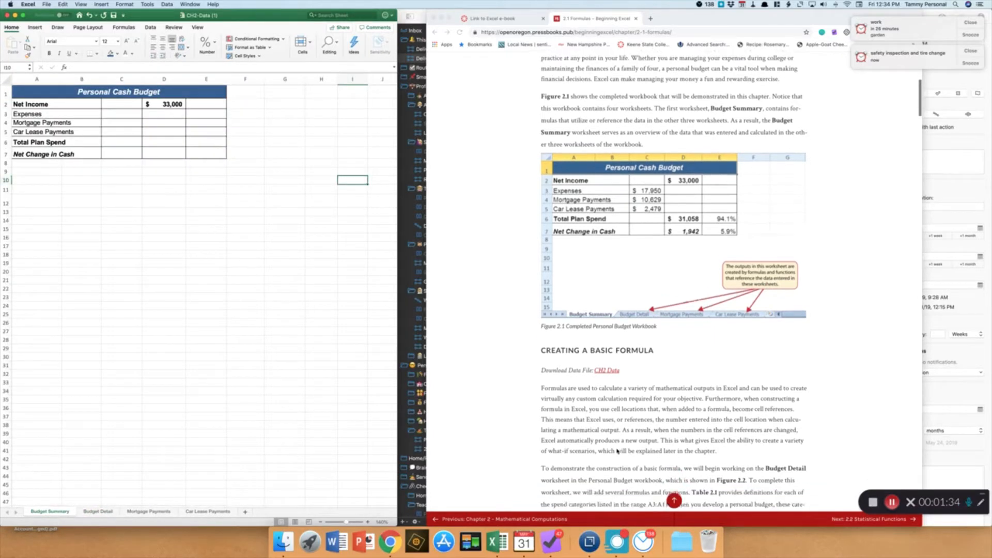
{"action": "scroll", "coordinate": [617, 450], "scroll_direction": "down", "scroll_amount": 2}
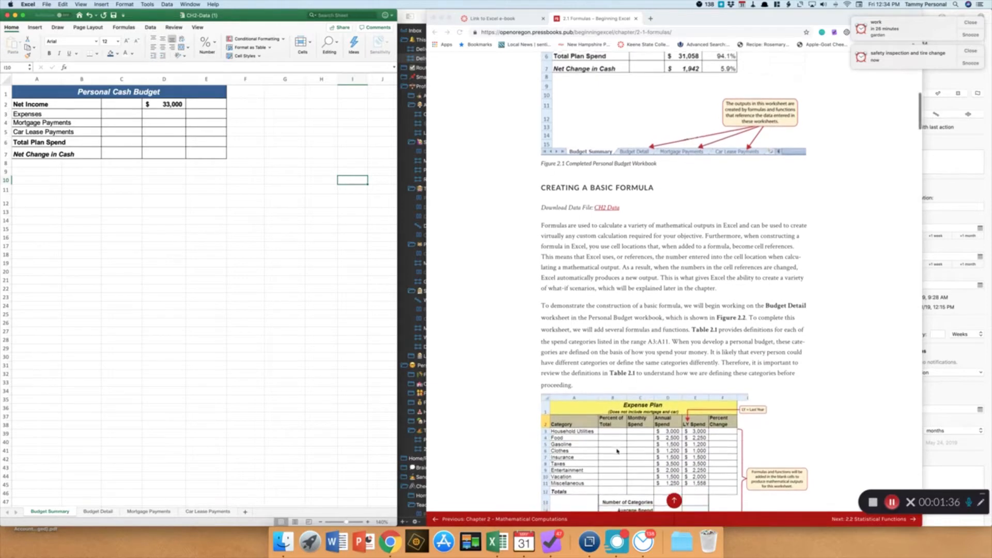
{"action": "scroll", "coordinate": [616, 451], "scroll_direction": "down", "scroll_amount": 1}
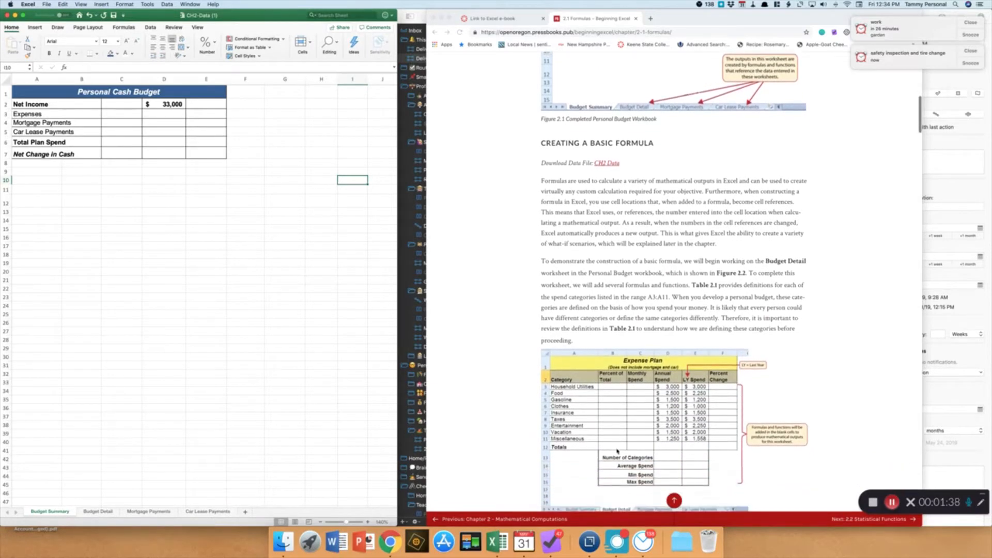
{"action": "left_click", "coordinate": [100, 513]}
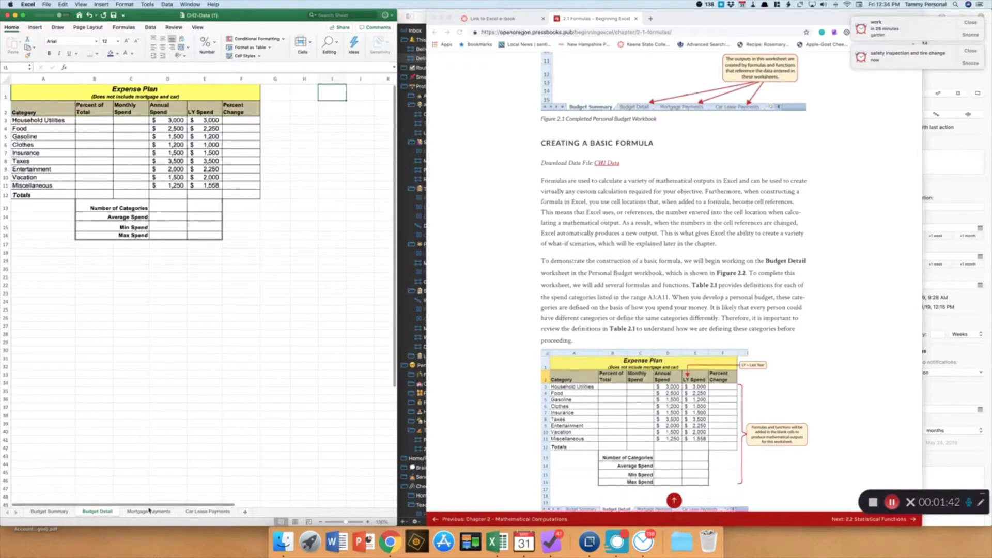
{"action": "left_click", "coordinate": [209, 93]}
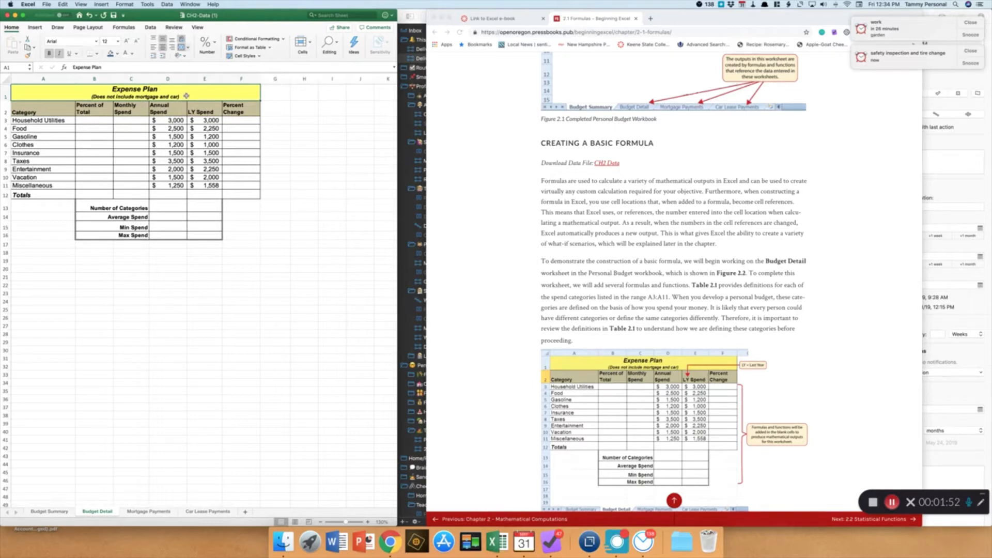
{"action": "left_click", "coordinate": [171, 120]}
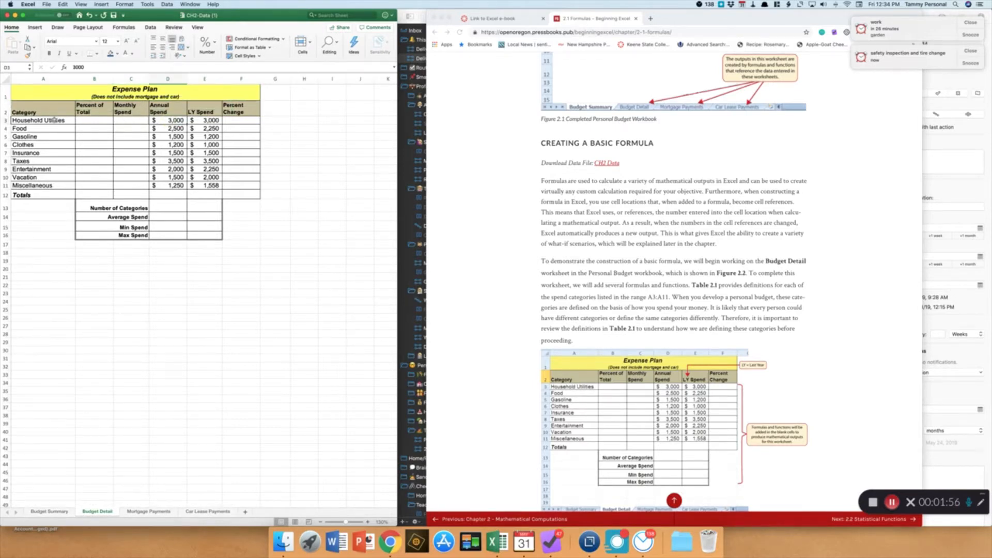
{"action": "left_click", "coordinate": [62, 178]}
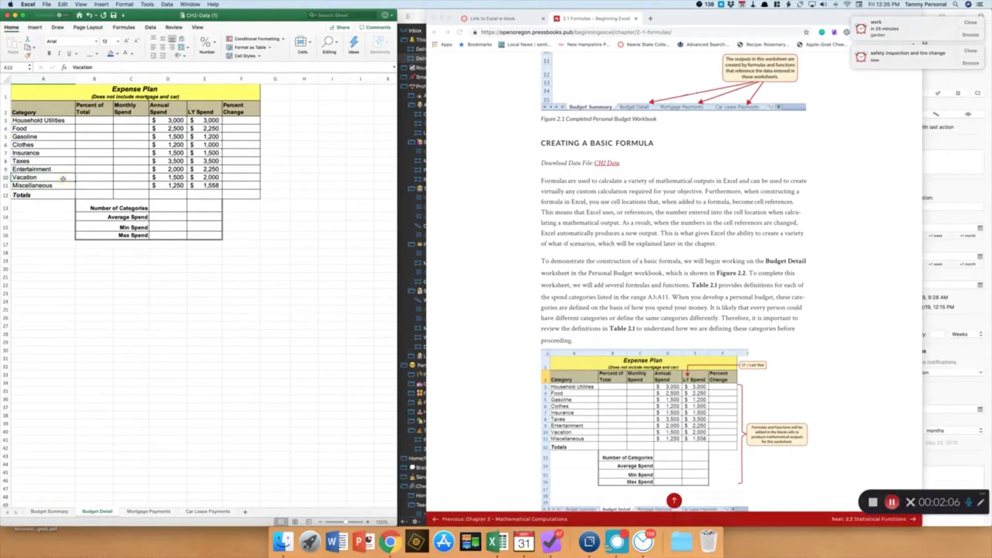
{"action": "left_click", "coordinate": [58, 186]}
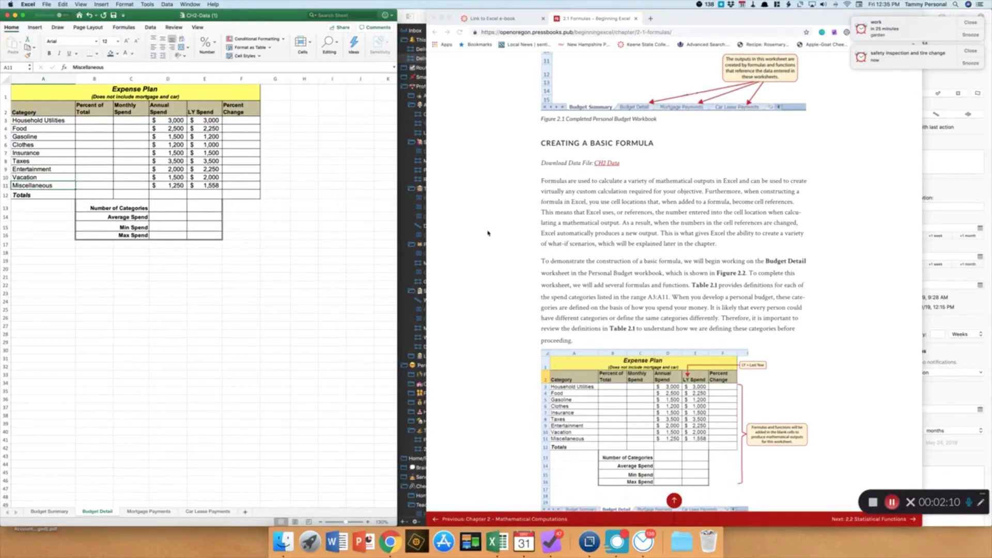
Following the chapter's first formula instructions, calculate the Household Utilities monthly spend in cell C3 with the formula =D3/12
{"action": "scroll", "coordinate": [488, 233], "scroll_direction": "down", "scroll_amount": 3}
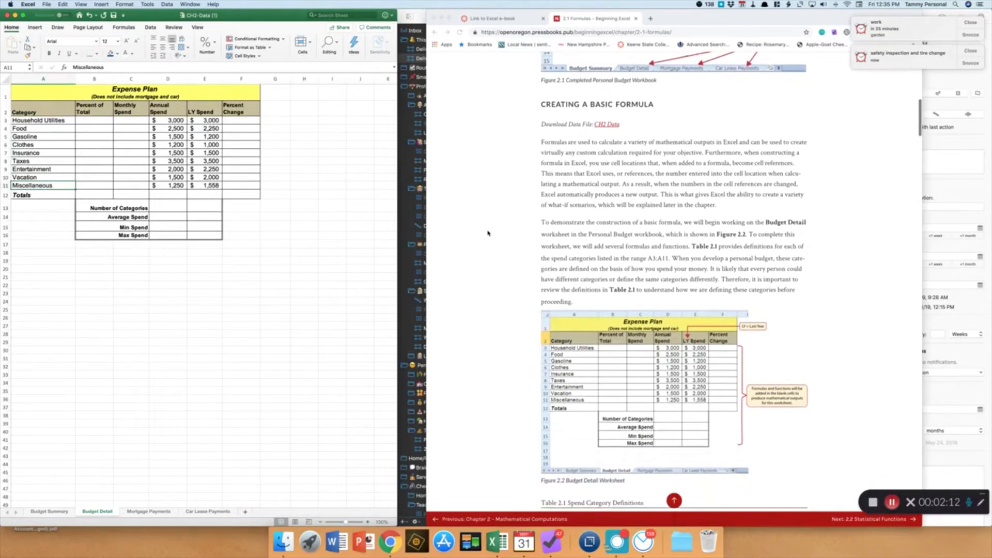
{"action": "scroll", "coordinate": [488, 233], "scroll_direction": "down", "scroll_amount": 10}
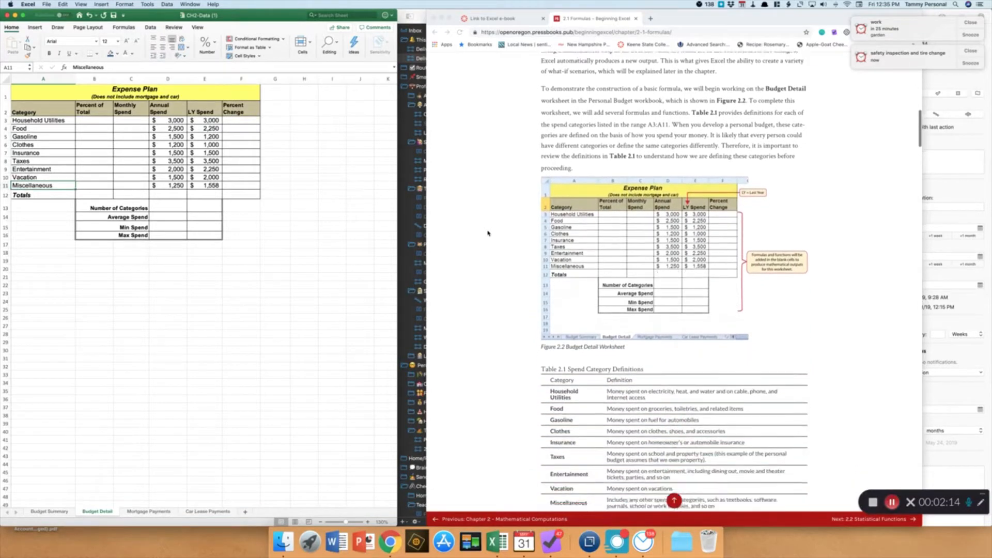
{"action": "scroll", "coordinate": [488, 233], "scroll_direction": "down", "scroll_amount": 15}
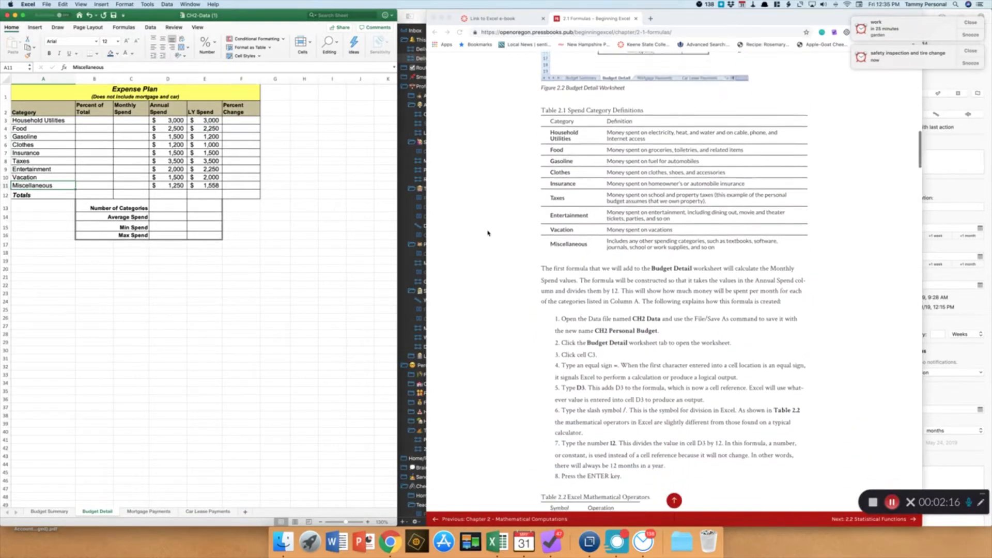
{"action": "scroll", "coordinate": [488, 233], "scroll_direction": "down", "scroll_amount": 4}
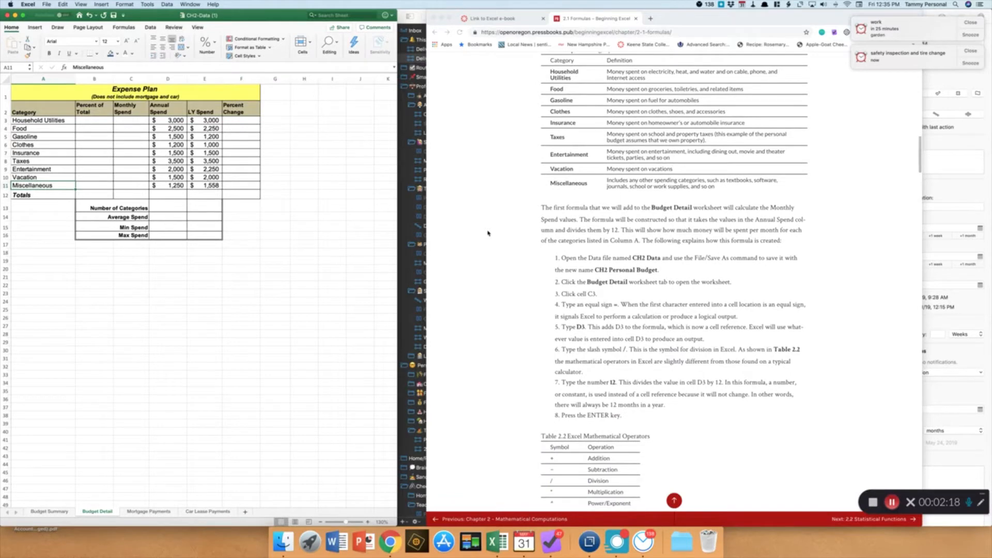
{"action": "scroll", "coordinate": [487, 233], "scroll_direction": "down", "scroll_amount": 3}
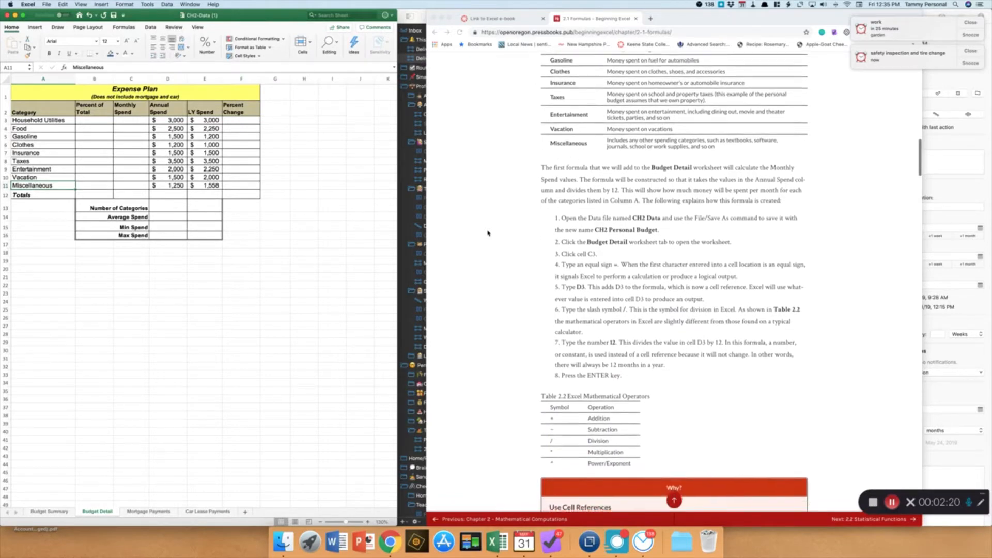
{"action": "scroll", "coordinate": [488, 233], "scroll_direction": "down", "scroll_amount": 3}
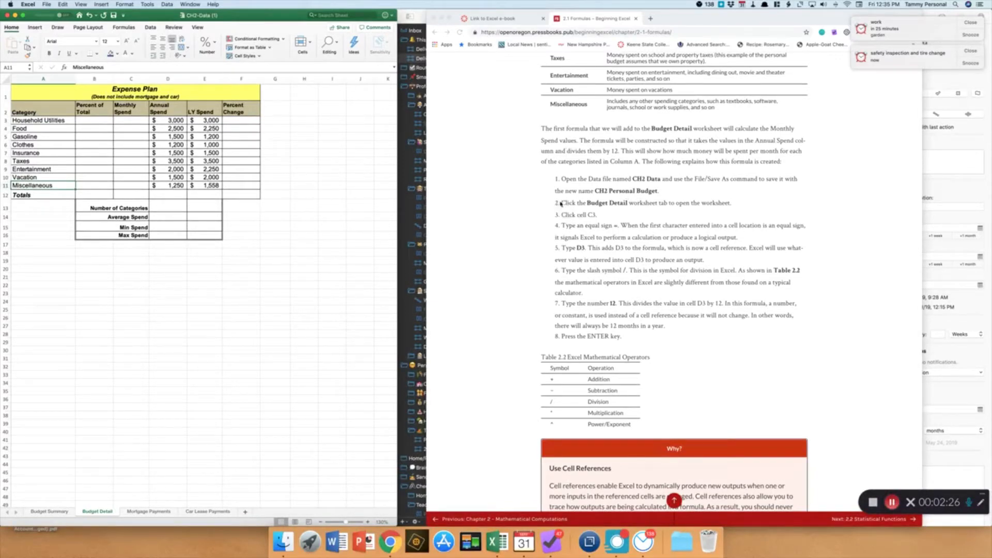
{"action": "left_click", "coordinate": [136, 123]}
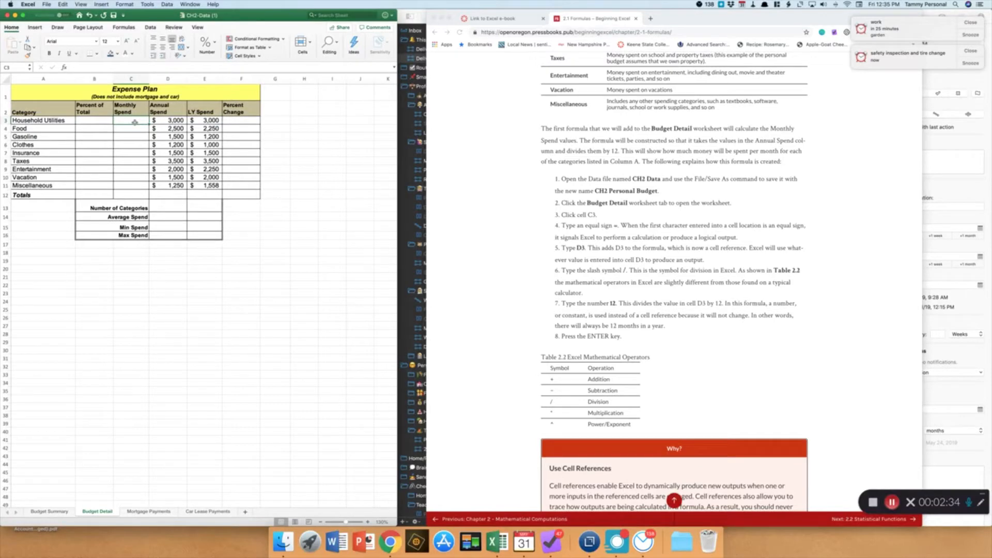
{"action": "type", "text": "="}
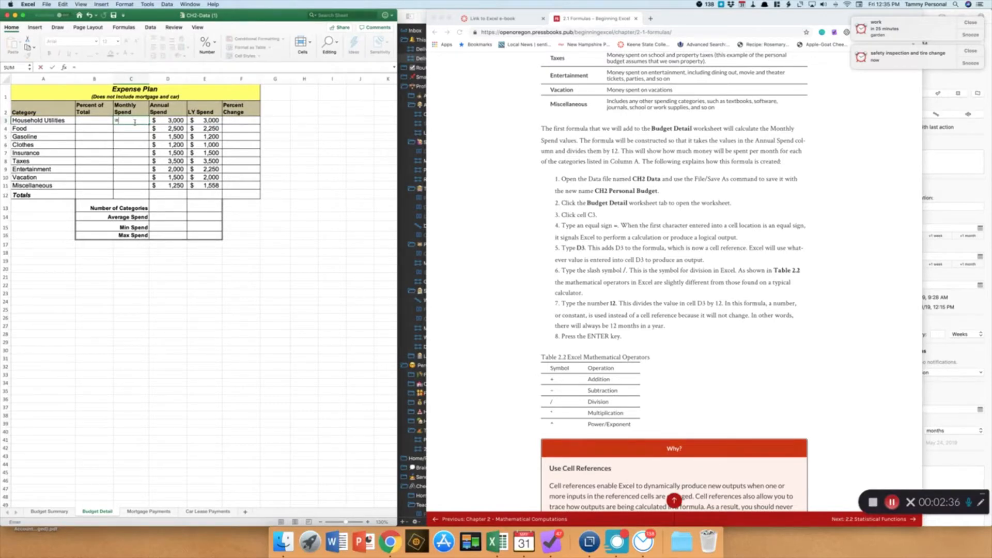
{"action": "left_click", "coordinate": [166, 122]}
{"action": "type", "text": "/"}
{"action": "type", "text": "12"}
{"action": "key", "text": "Return"}
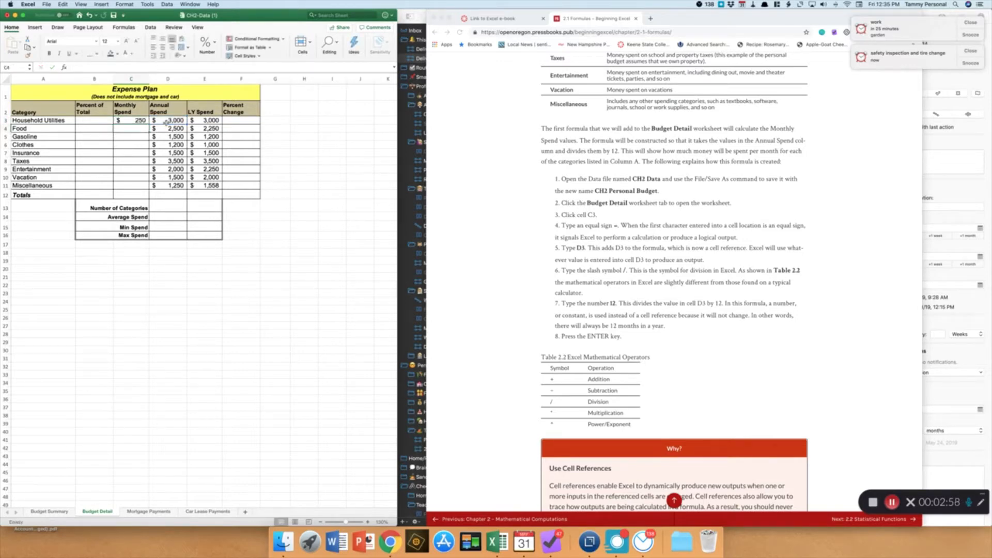
Following the chapter's Relative References instructions, copy the monthly spend formula from cell C3 into cell C4 for Food
{"action": "left_click", "coordinate": [145, 122]}
{"action": "scroll", "coordinate": [584, 251], "scroll_direction": "down", "scroll_amount": 10}
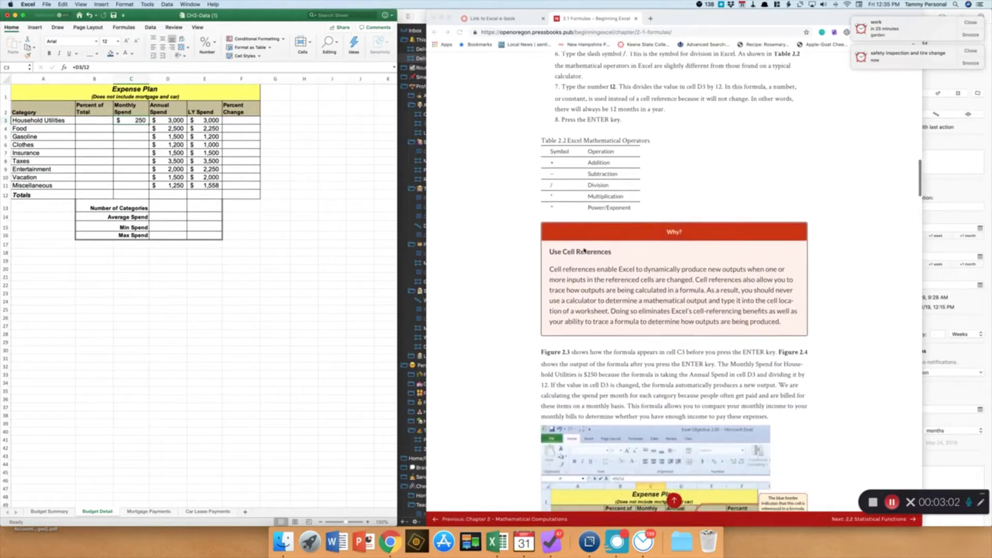
{"action": "scroll", "coordinate": [584, 250], "scroll_direction": "down", "scroll_amount": 5}
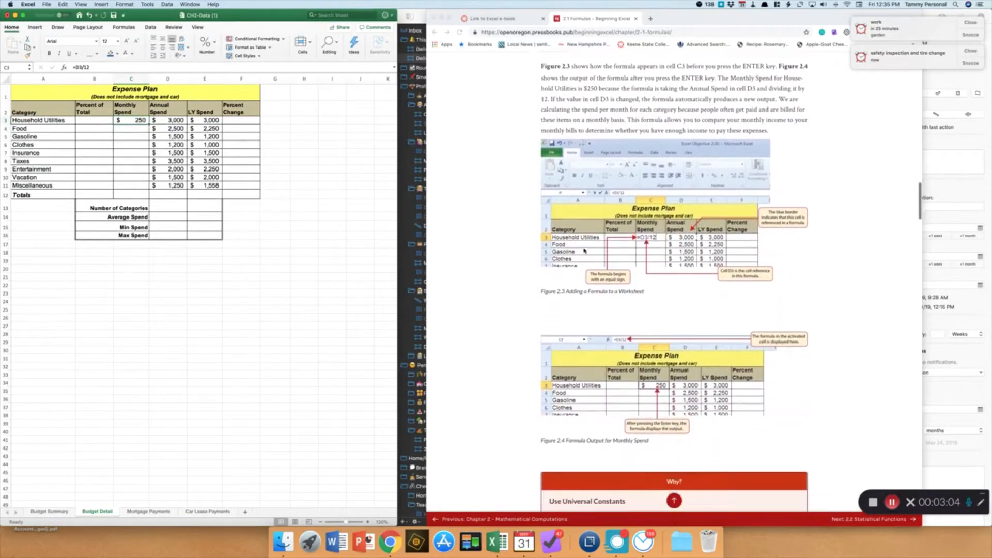
{"action": "scroll", "coordinate": [584, 251], "scroll_direction": "down", "scroll_amount": 5}
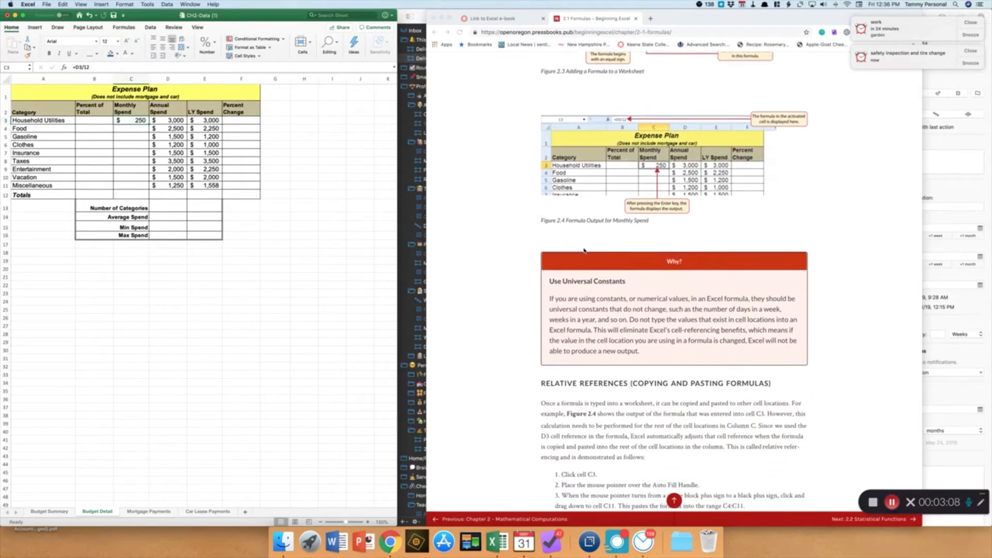
{"action": "scroll", "coordinate": [584, 250], "scroll_direction": "down", "scroll_amount": 3}
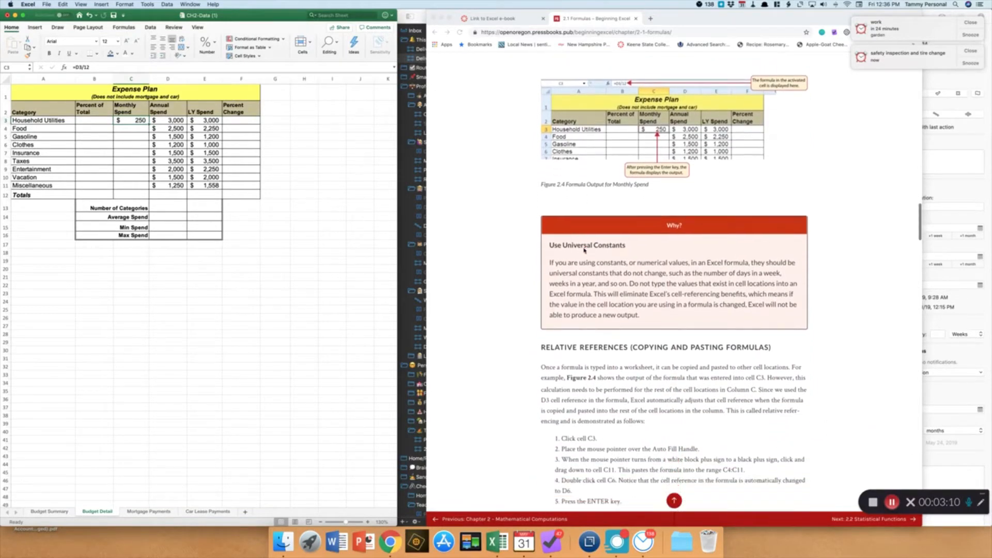
{"action": "scroll", "coordinate": [584, 251], "scroll_direction": "down", "scroll_amount": 5}
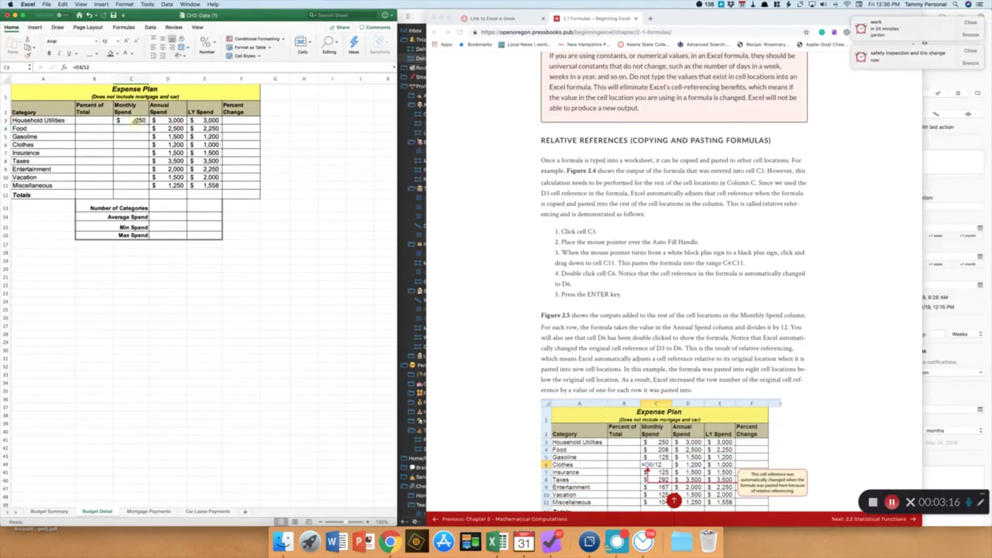
{"action": "right_click", "coordinate": [124, 121]}
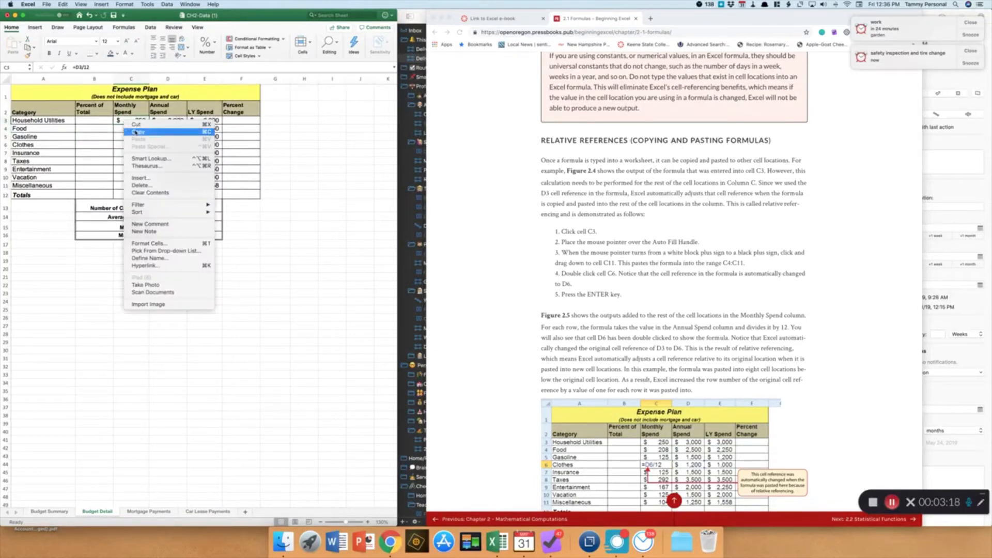
{"action": "left_click", "coordinate": [136, 132]}
{"action": "left_click", "coordinate": [132, 130]}
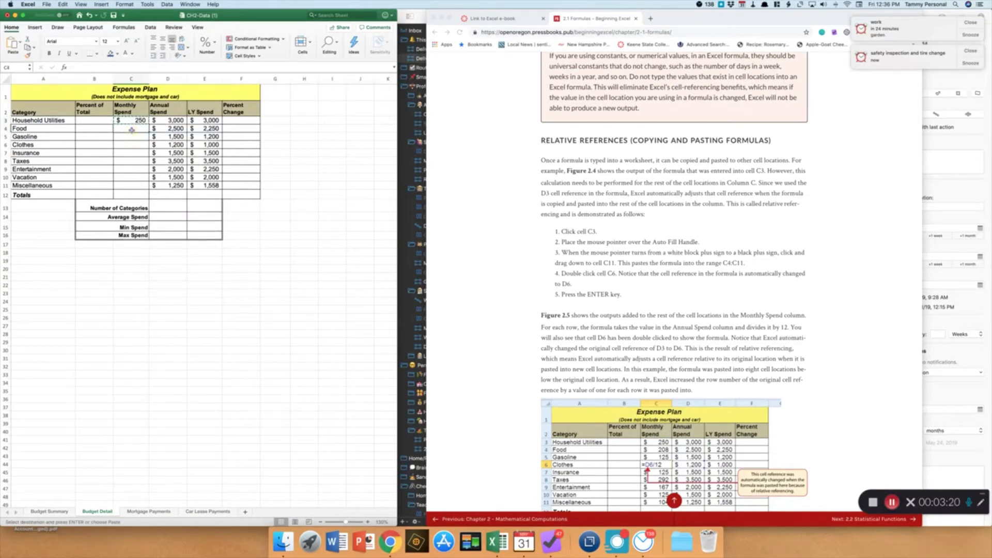
{"action": "right_click", "coordinate": [132, 130]}
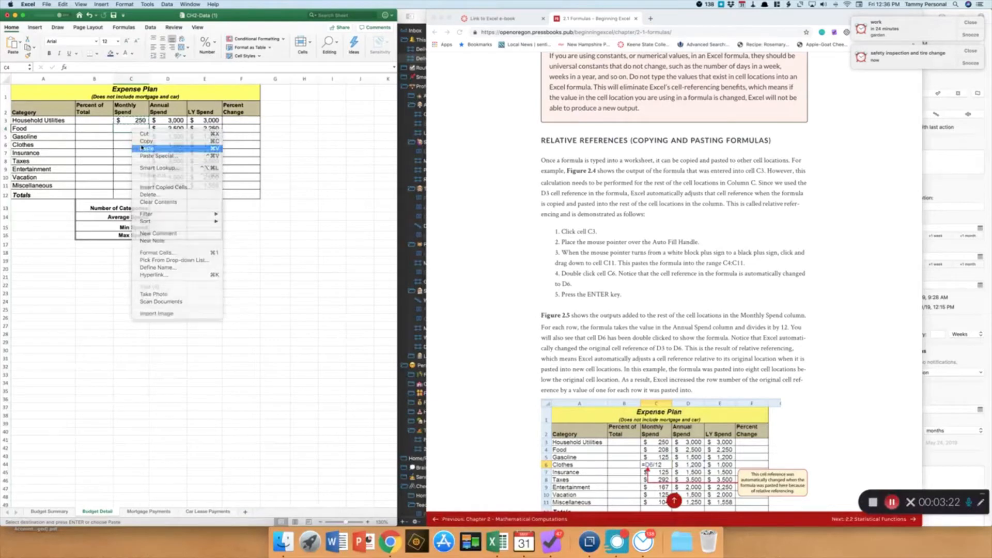
{"action": "left_click", "coordinate": [142, 148]}
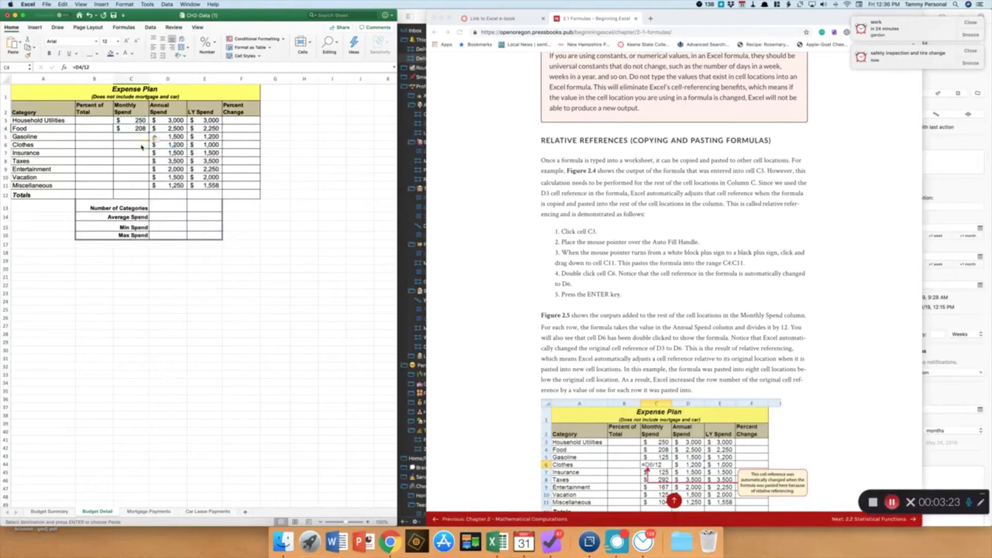
Copy the C3 monthly spend formula into cells C5 to C7, and fill it down through C11 for Miscellaneous
{"action": "right_click", "coordinate": [130, 120]}
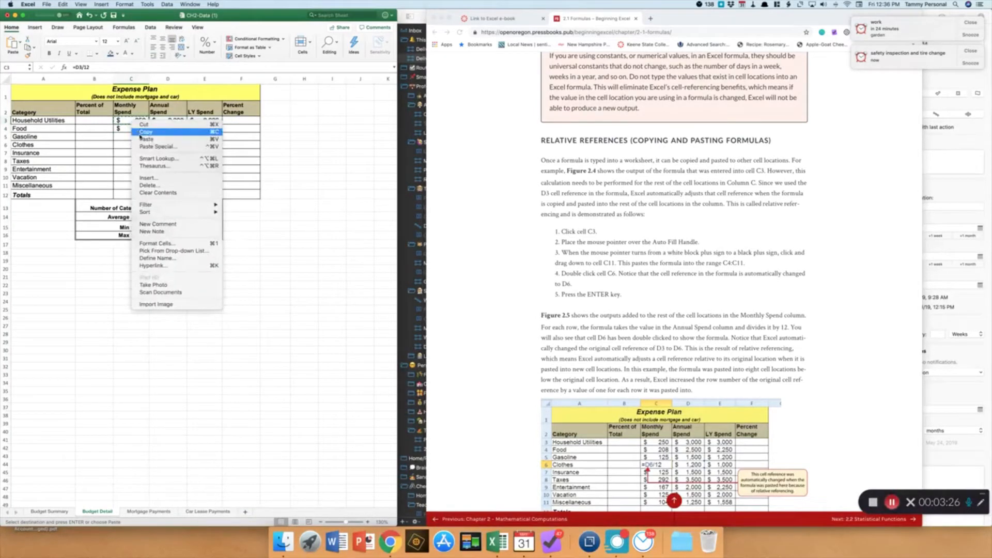
{"action": "left_click", "coordinate": [143, 138]}
{"action": "left_click_drag", "start_coordinate": [133, 136], "coordinate": [139, 153]}
{"action": "right_click", "coordinate": [139, 153]}
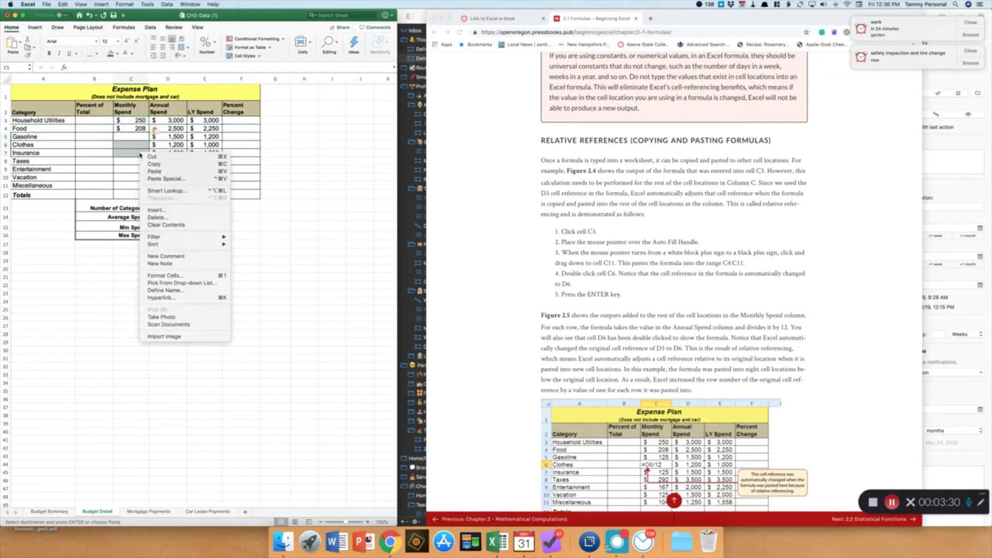
{"action": "left_click", "coordinate": [160, 172]}
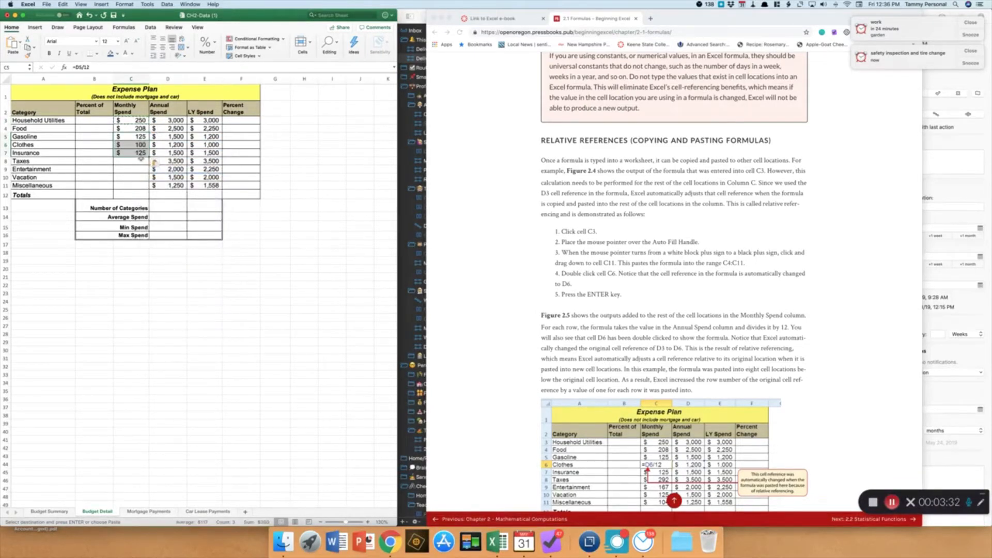
{"action": "left_click_drag", "start_coordinate": [149, 156], "coordinate": [146, 185]}
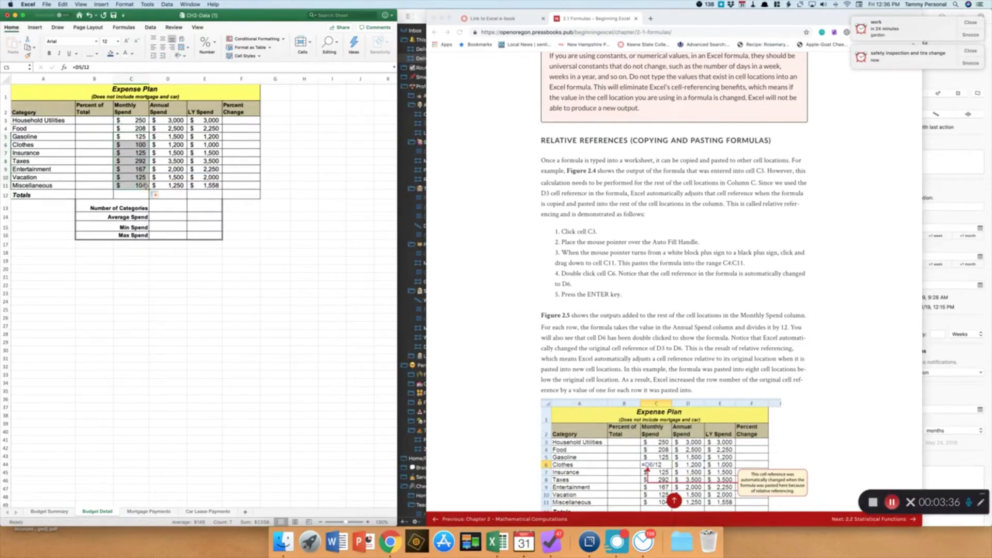
Inspect the monthly spend formulas in cells C3 and C5 to compare their cell references, leaving both unchanged
{"action": "left_click", "coordinate": [130, 120]}
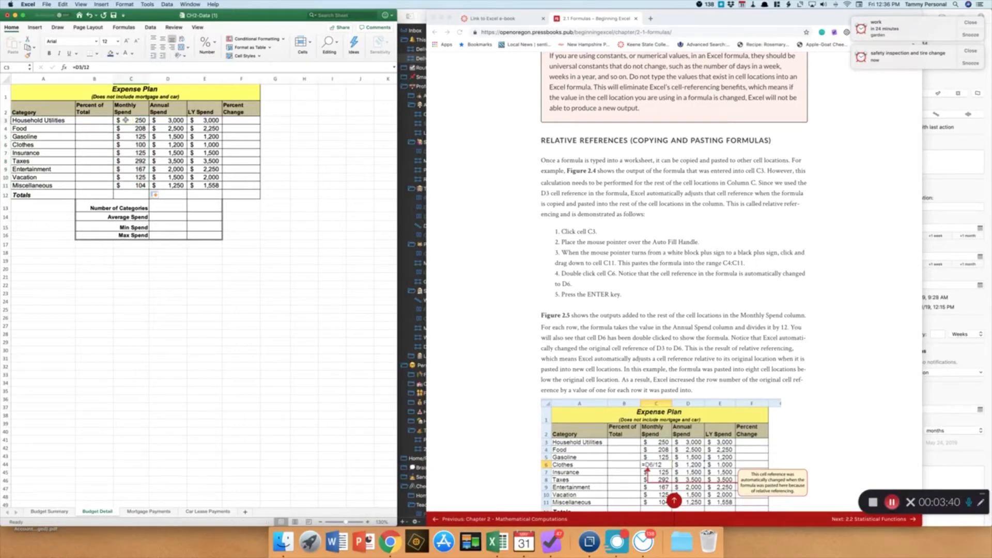
{"action": "double_click", "coordinate": [125, 119]}
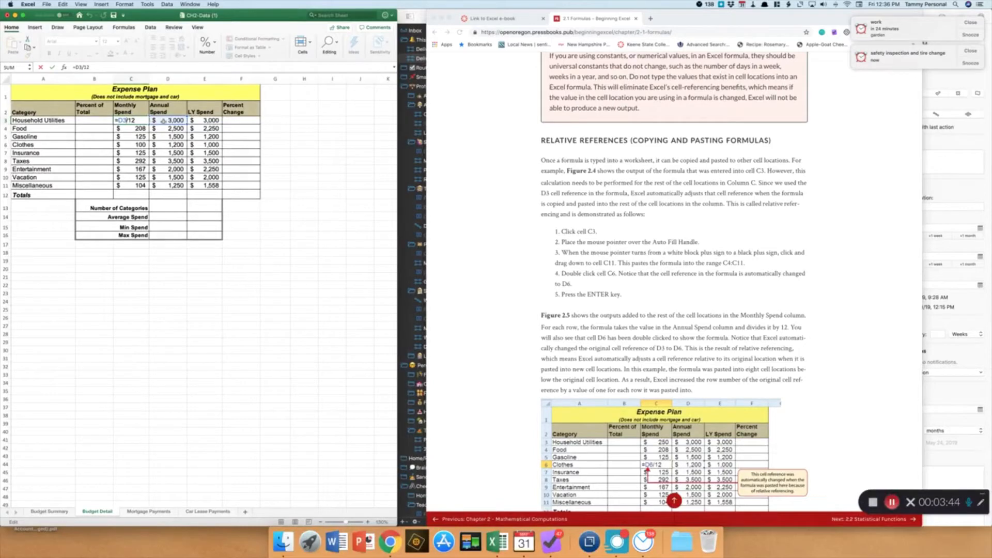
{"action": "left_click", "coordinate": [163, 121]}
{"action": "double_click", "coordinate": [133, 136]}
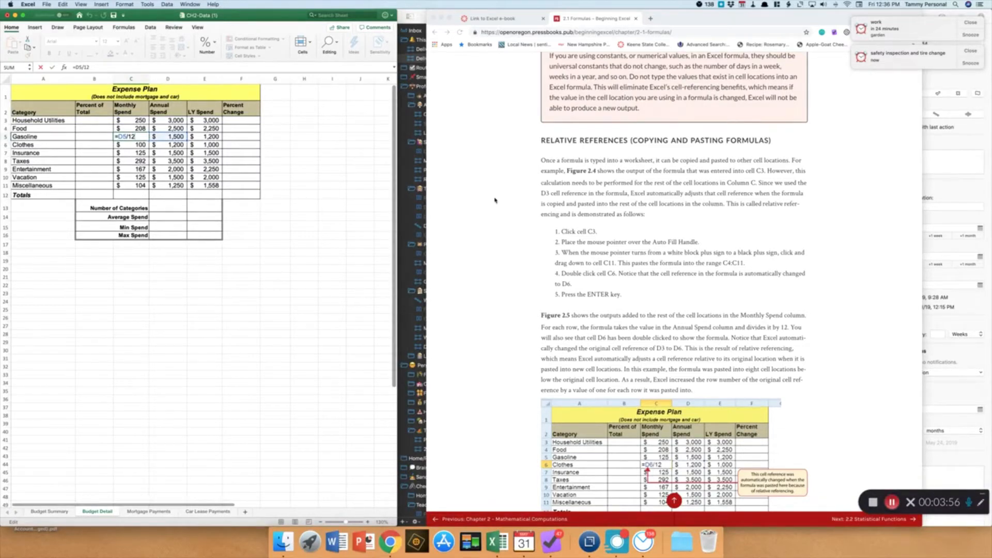
{"action": "key", "text": "Escape"}
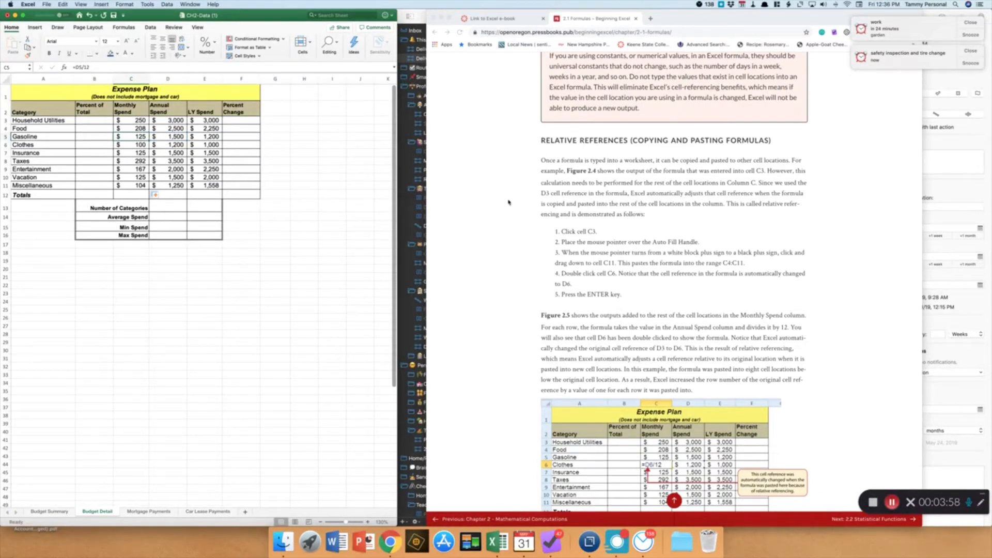
Read the e-book's Creating Complex Formulas section through Figure 2.6 and examine the related spend and Percent Change cells in row 3
{"action": "scroll", "coordinate": [508, 202], "scroll_direction": "down", "scroll_amount": 10}
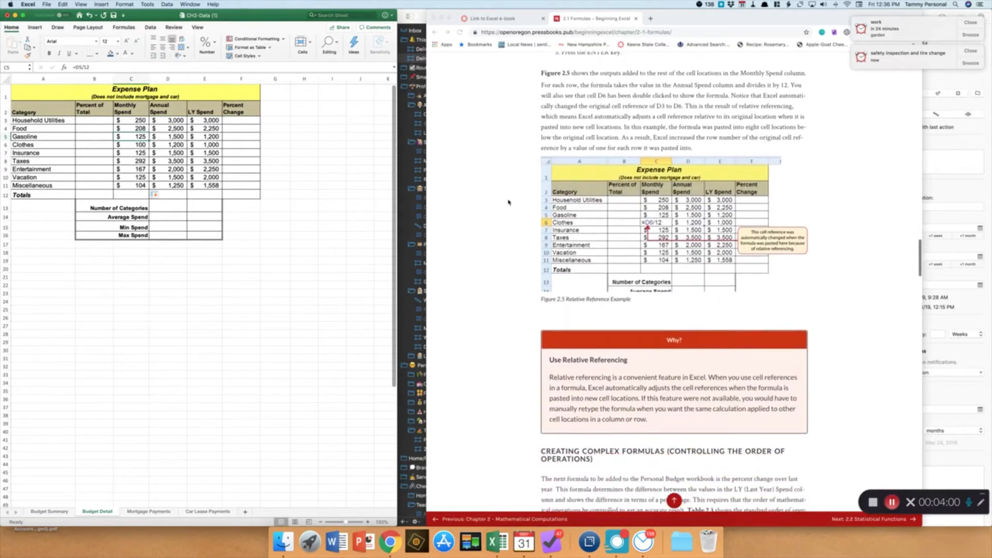
{"action": "scroll", "coordinate": [508, 202], "scroll_direction": "down", "scroll_amount": 7}
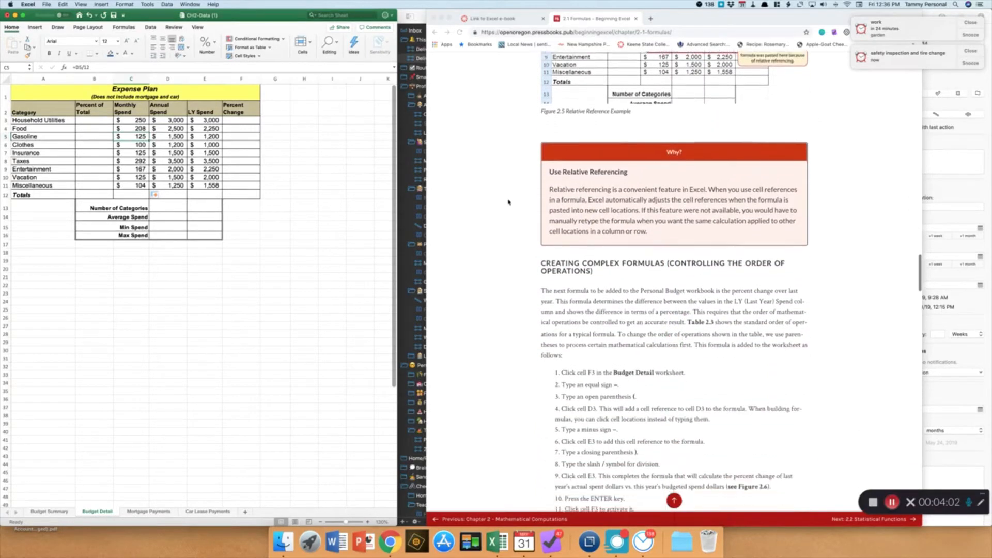
{"action": "scroll", "coordinate": [508, 202], "scroll_direction": "down", "scroll_amount": 5}
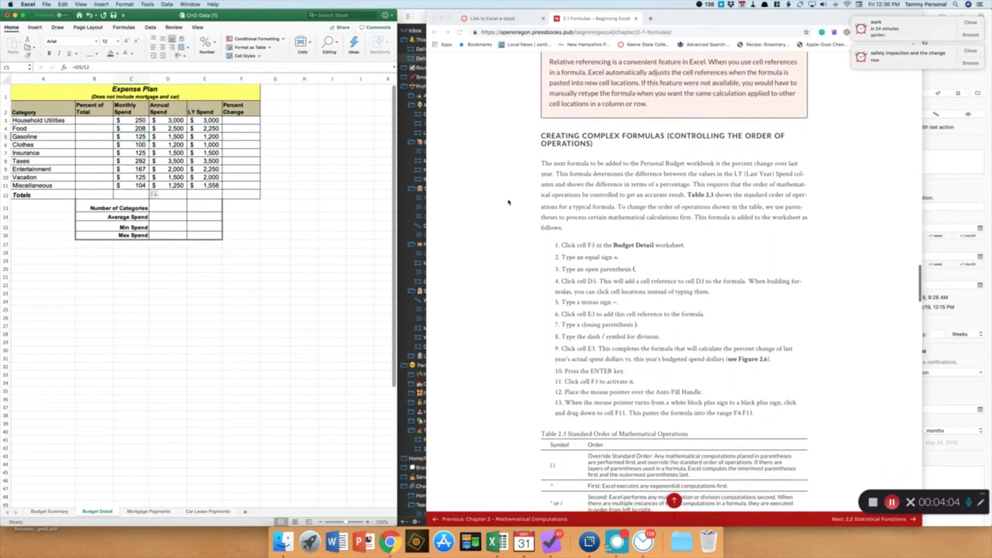
{"action": "scroll", "coordinate": [508, 202], "scroll_direction": "down", "scroll_amount": 2}
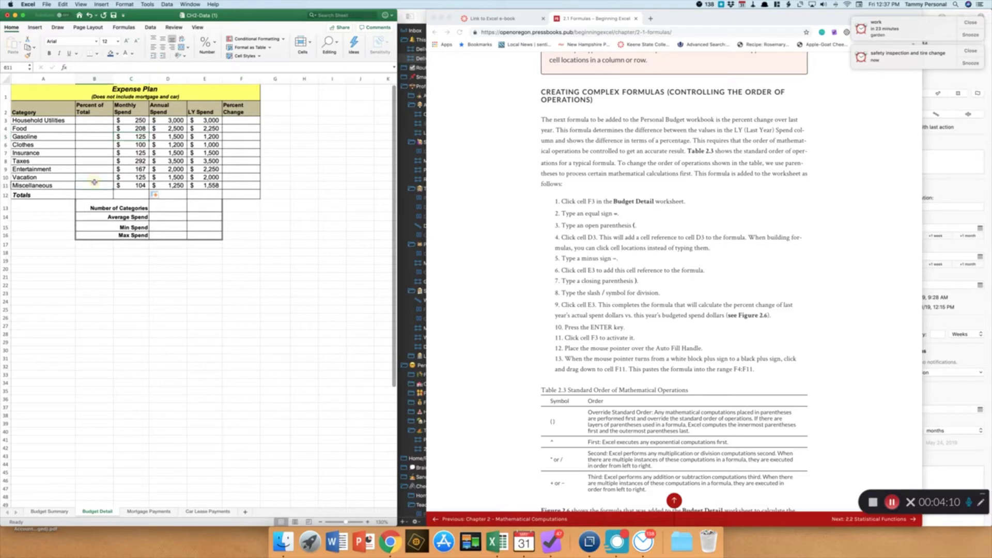
{"action": "left_click", "coordinate": [124, 121]}
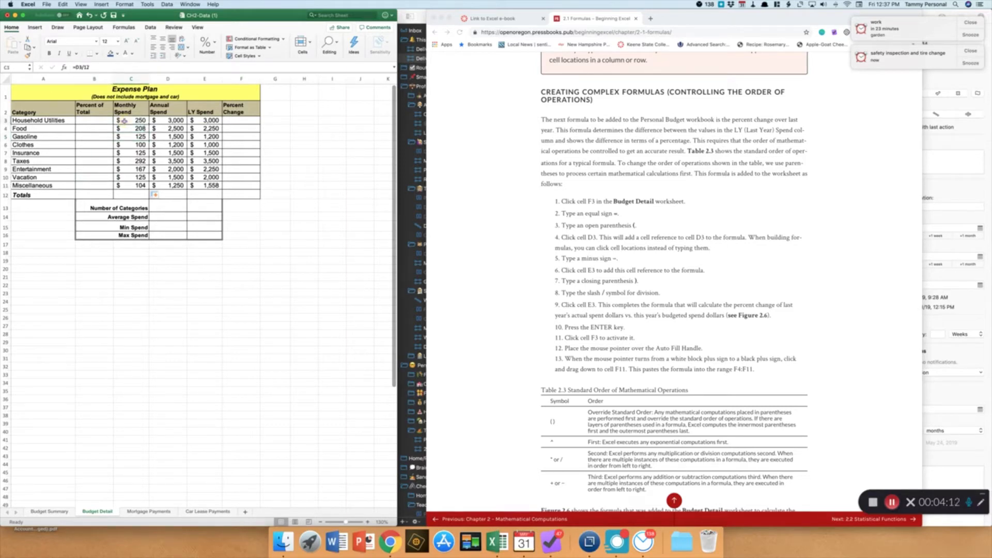
{"action": "left_click", "coordinate": [101, 121]}
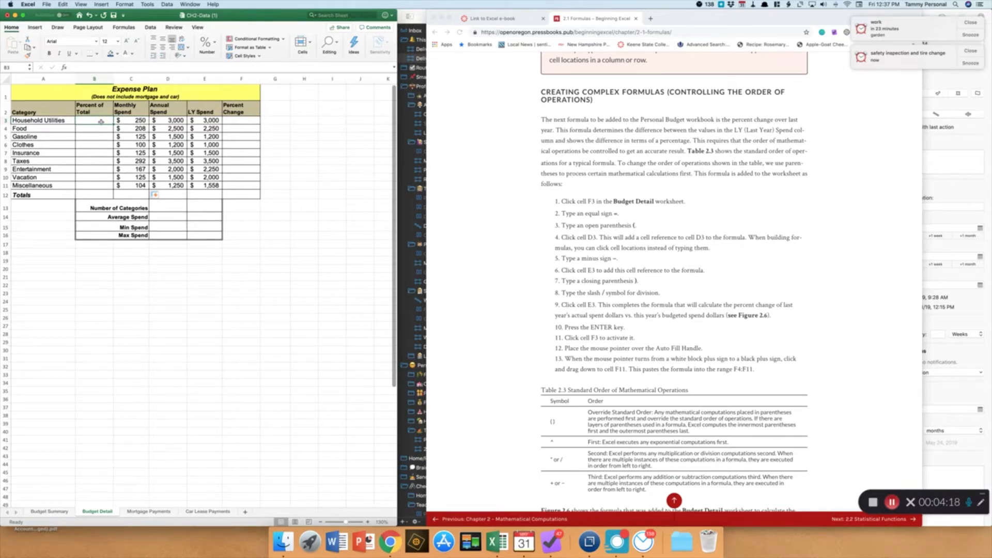
{"action": "left_click", "coordinate": [225, 120]}
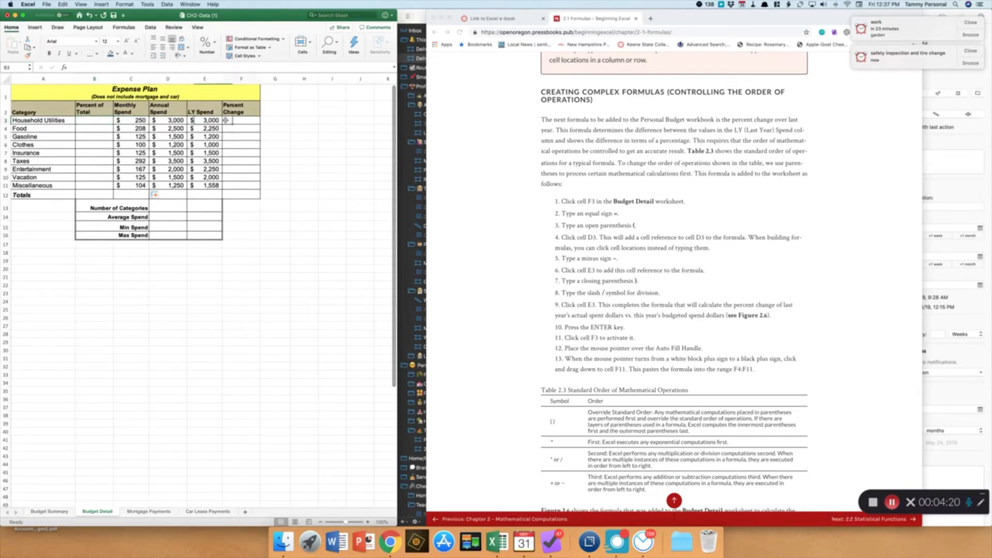
{"action": "left_click", "coordinate": [228, 120]}
{"action": "scroll", "coordinate": [561, 251], "scroll_direction": "down", "scroll_amount": 4}
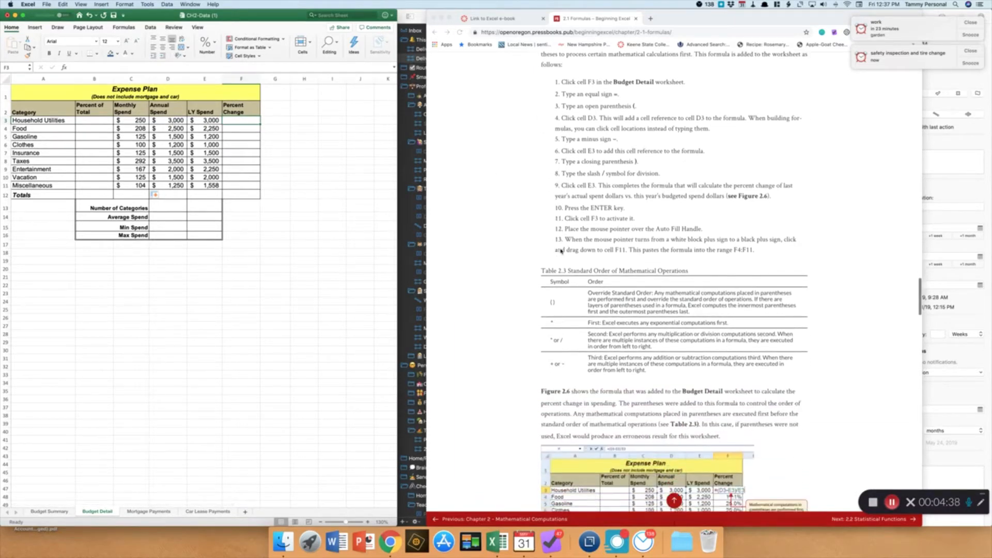
{"action": "scroll", "coordinate": [562, 251], "scroll_direction": "down", "scroll_amount": 5}
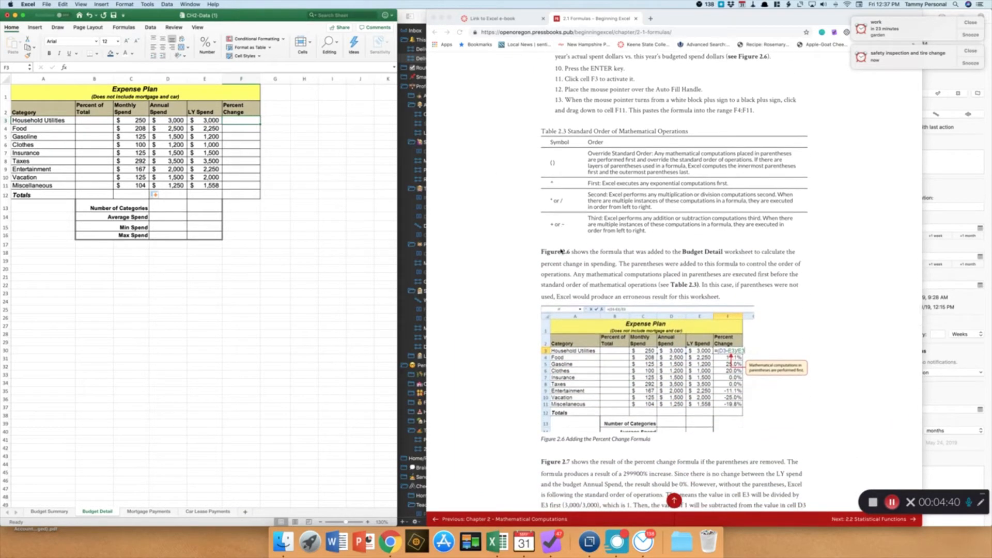
{"action": "left_click", "coordinate": [203, 122]}
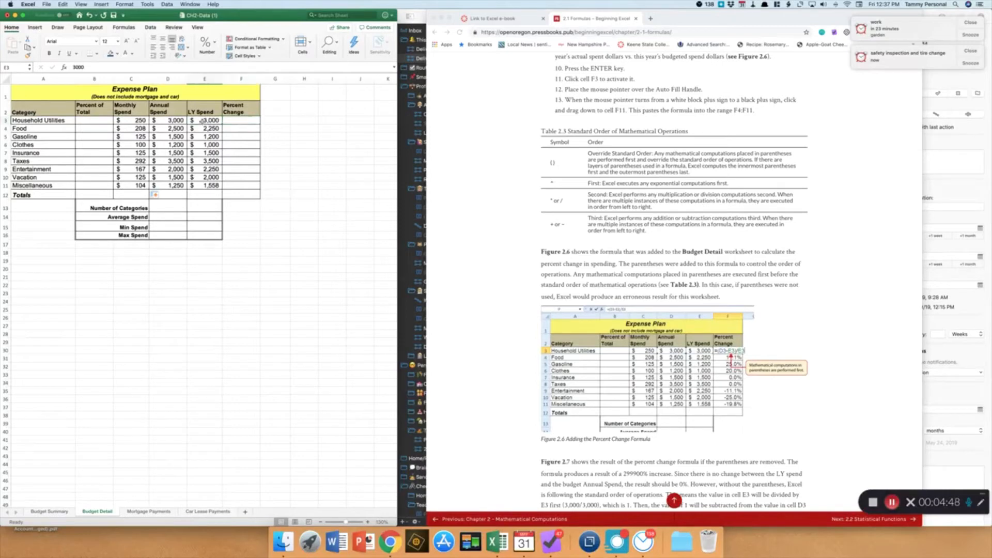
{"action": "left_click", "coordinate": [245, 120]}
Enter the note "Percent change: the difference between last year and this year's expenditures, divided by last year's." in cell A21
{"action": "left_click", "coordinate": [95, 277]}
{"action": "left_click", "coordinate": [52, 275]}
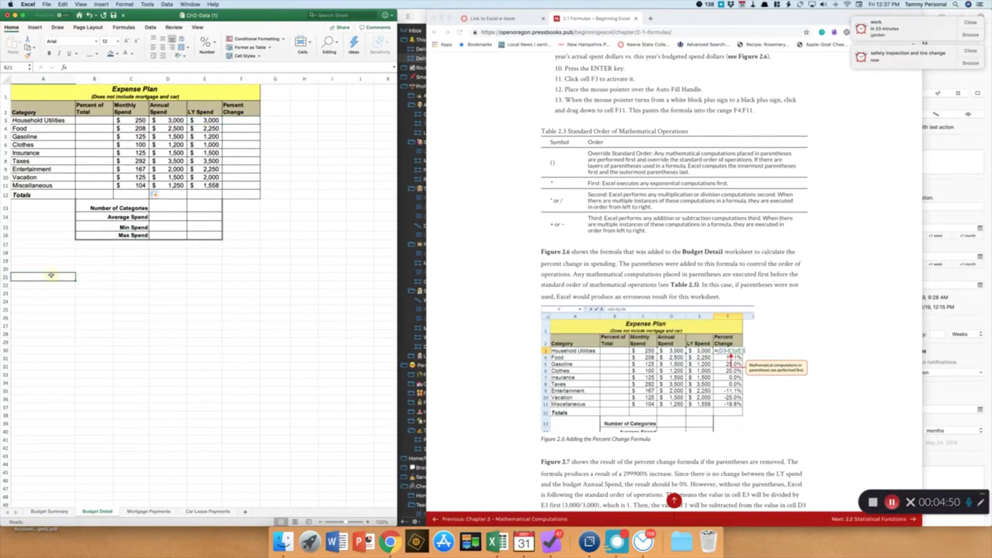
{"action": "type", "text": "Percent change"}
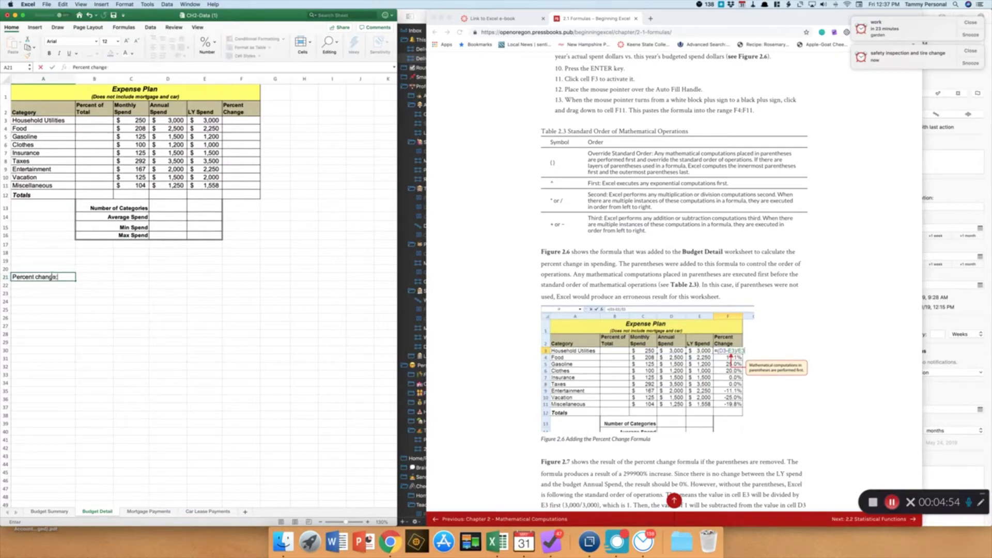
{"action": "type", "text": ": the difference between"}
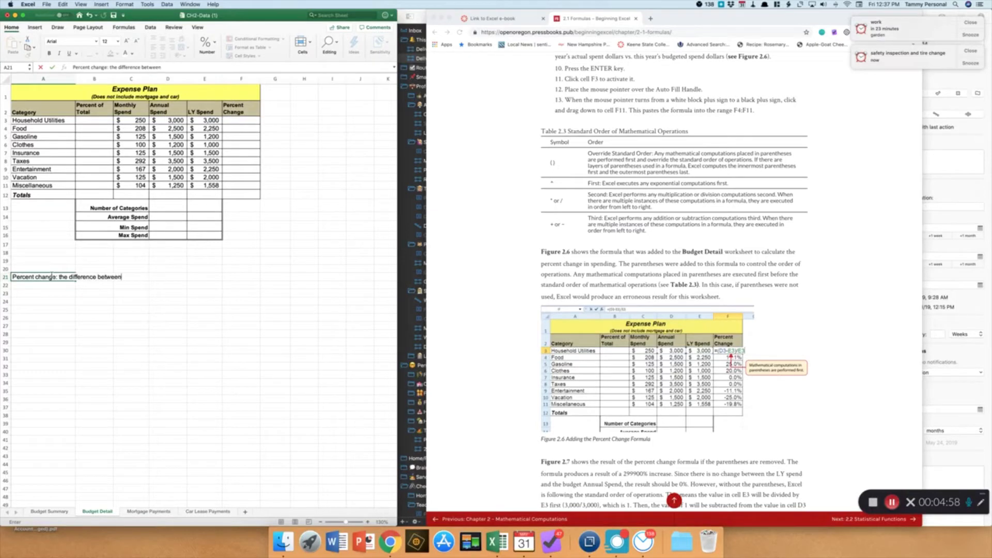
{"action": "type", "text": " last year and this yerar's"}
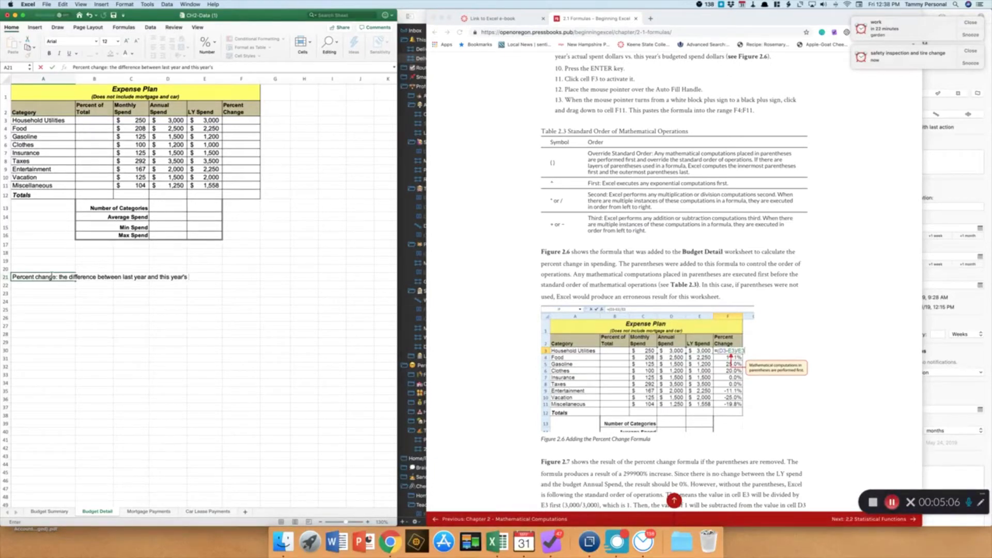
{"action": "type", "text": " expenditures, divided b"}
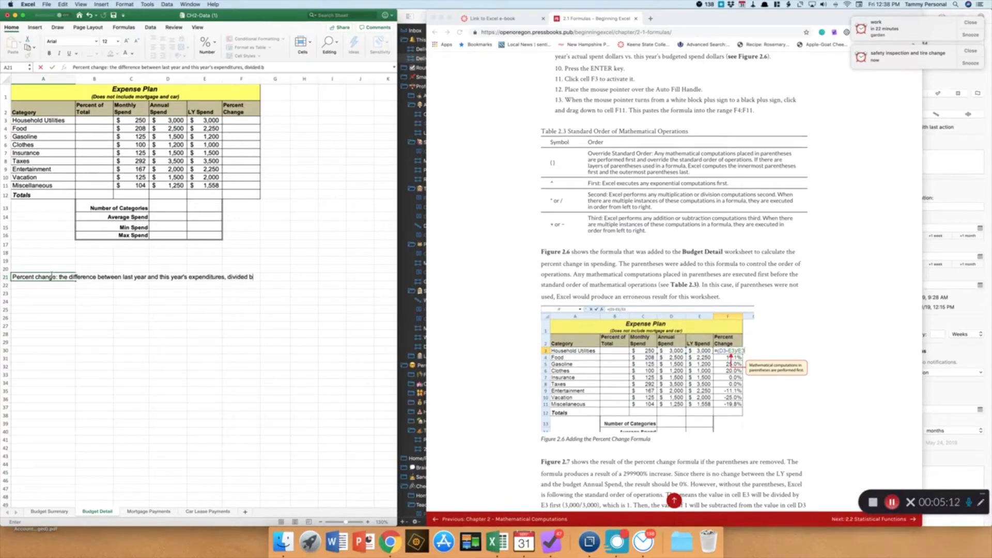
{"action": "type", "text": "y last year's."}
{"action": "key", "text": "Return"}
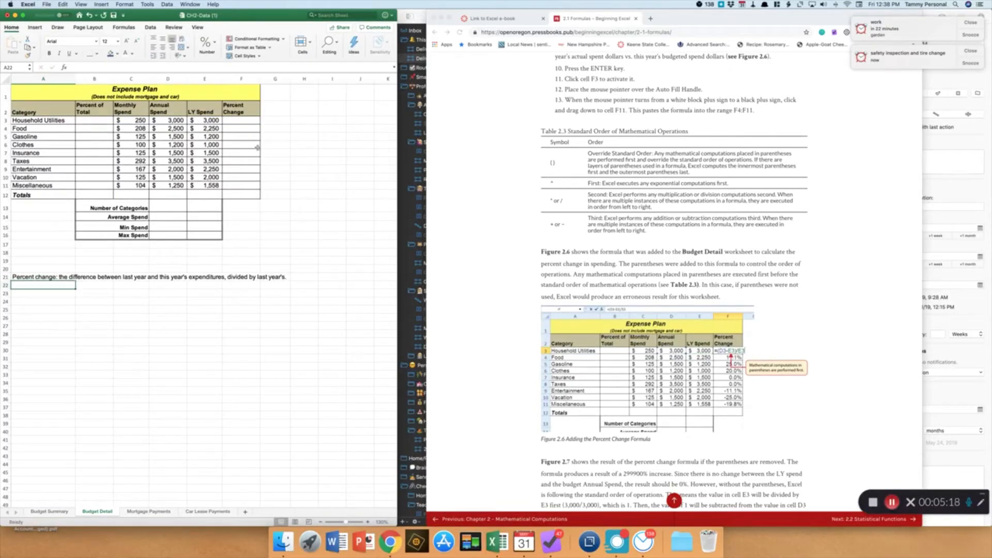
Enter the formula =D3-E3/E3 in cell F3 and review it against the spend amounts in D3 and E3
{"action": "left_click", "coordinate": [244, 122]}
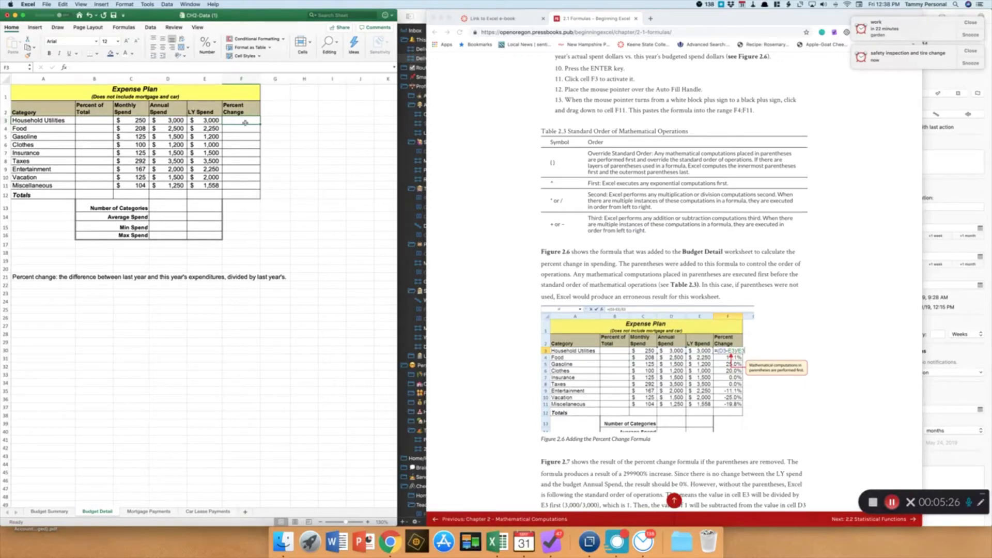
{"action": "type", "text": "="}
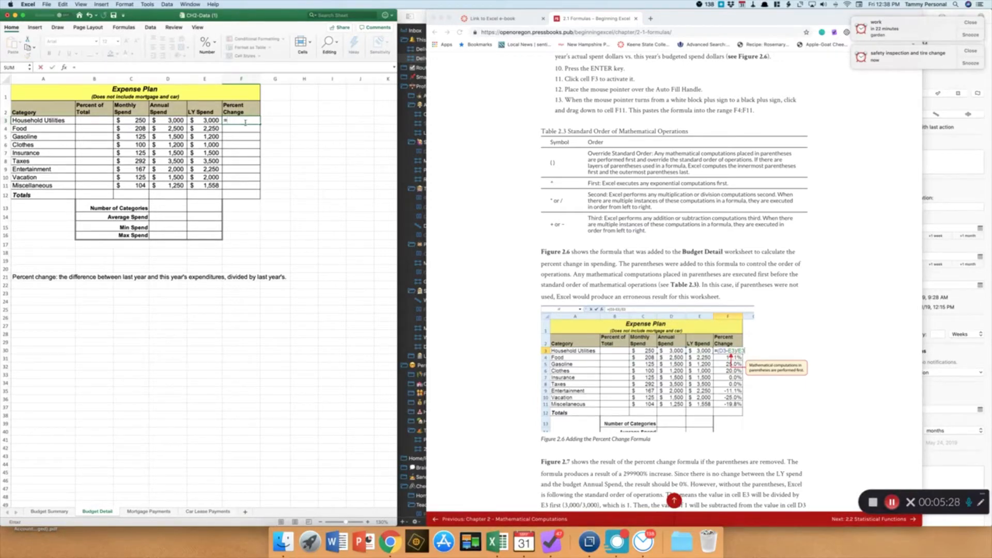
{"action": "left_click", "coordinate": [174, 120]}
{"action": "type", "text": "-"}
{"action": "left_click", "coordinate": [198, 120]}
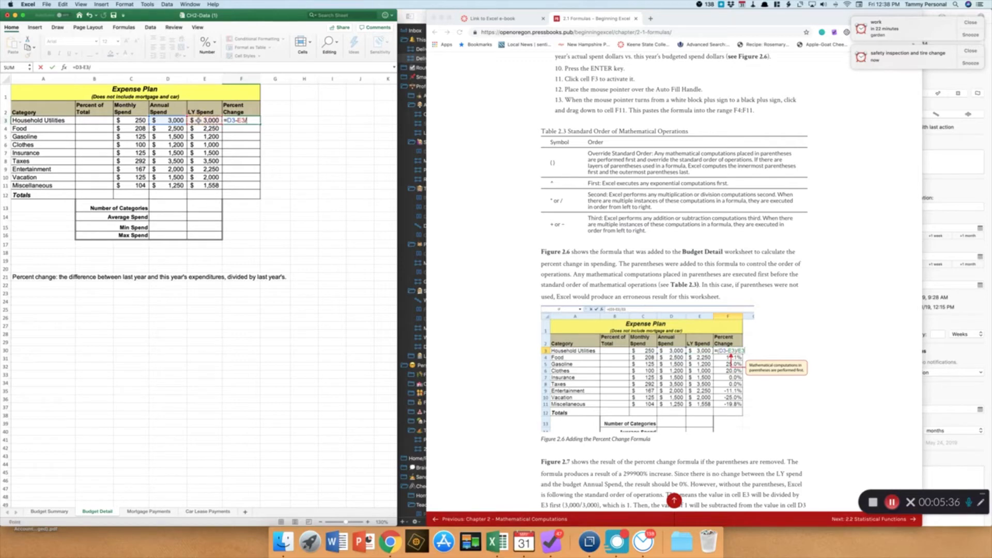
{"action": "type", "text": "/"}
{"action": "left_click", "coordinate": [198, 120]}
{"action": "key", "text": "Return"}
{"action": "left_click", "coordinate": [228, 120]}
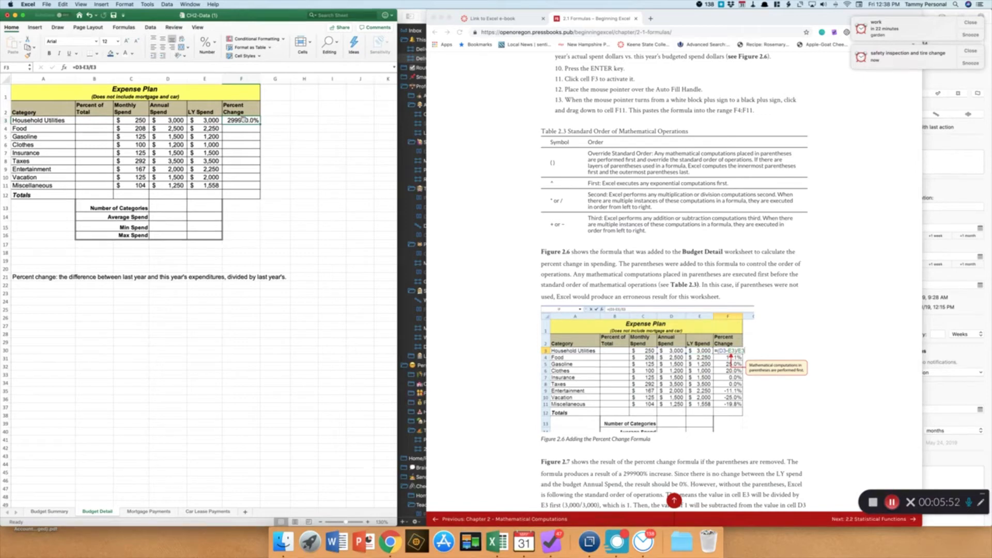
{"action": "left_click", "coordinate": [199, 120]}
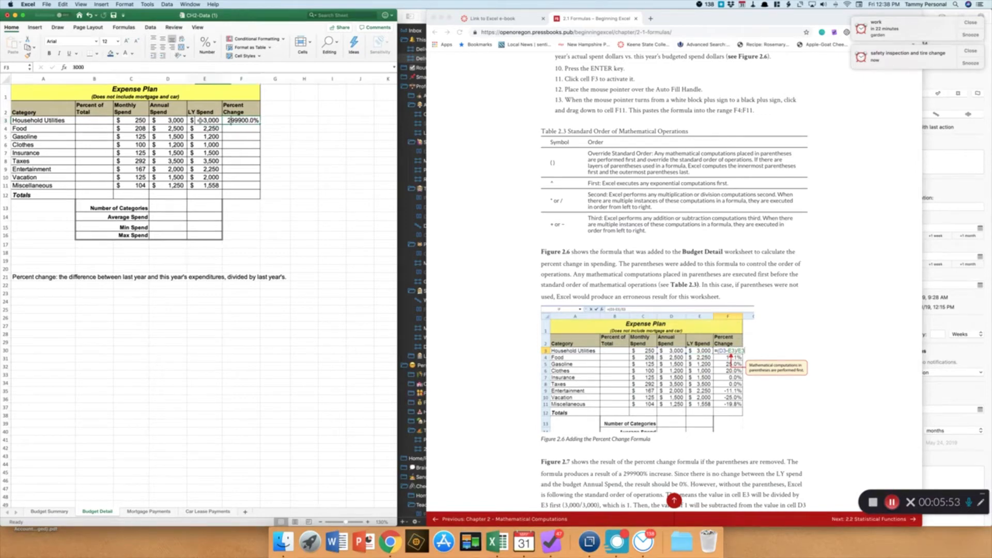
{"action": "left_click", "coordinate": [161, 120]}
{"action": "left_click", "coordinate": [204, 119]}
{"action": "left_click", "coordinate": [237, 120]}
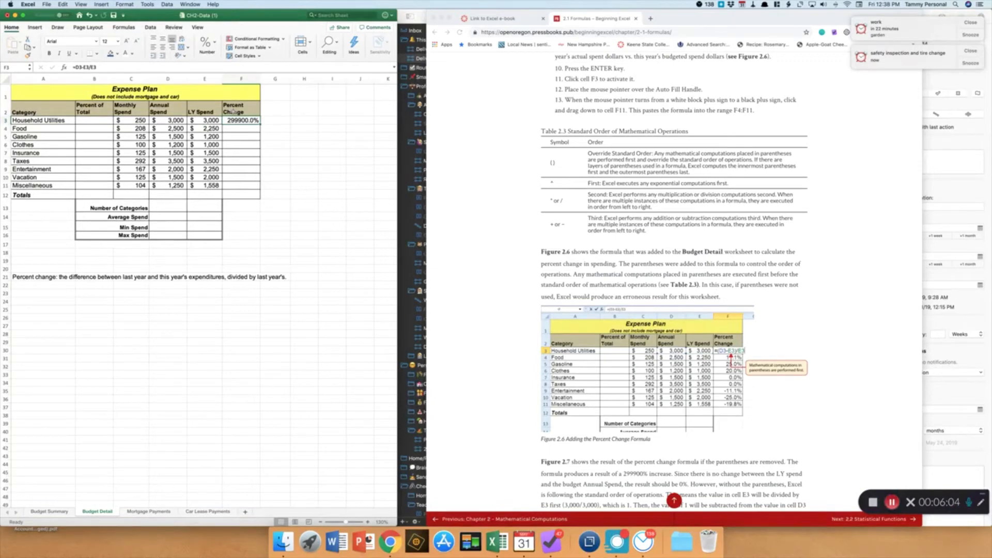
Enter the note "PEMDAS: order of operations" in cell A25
{"action": "left_click", "coordinate": [58, 308]}
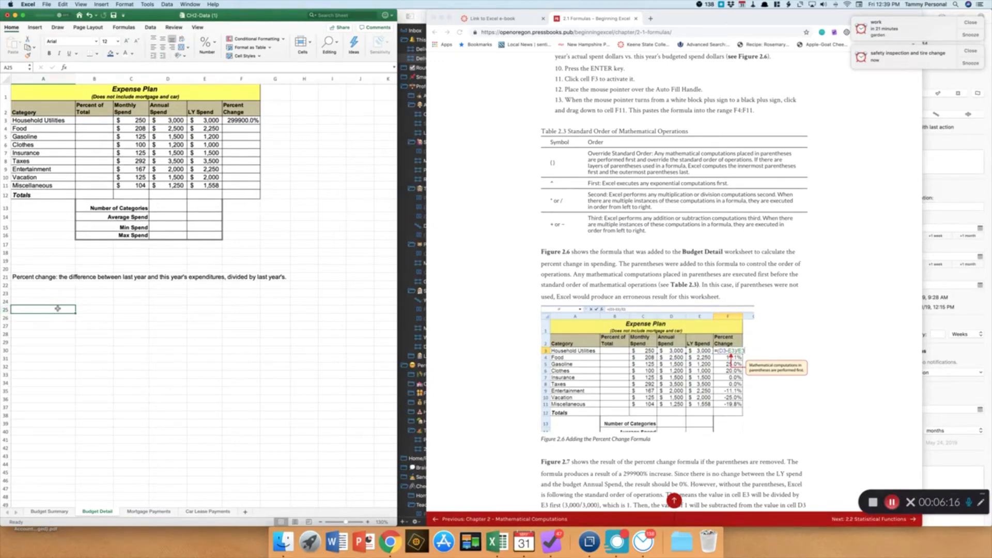
{"action": "type", "text": "PEMDAS"}
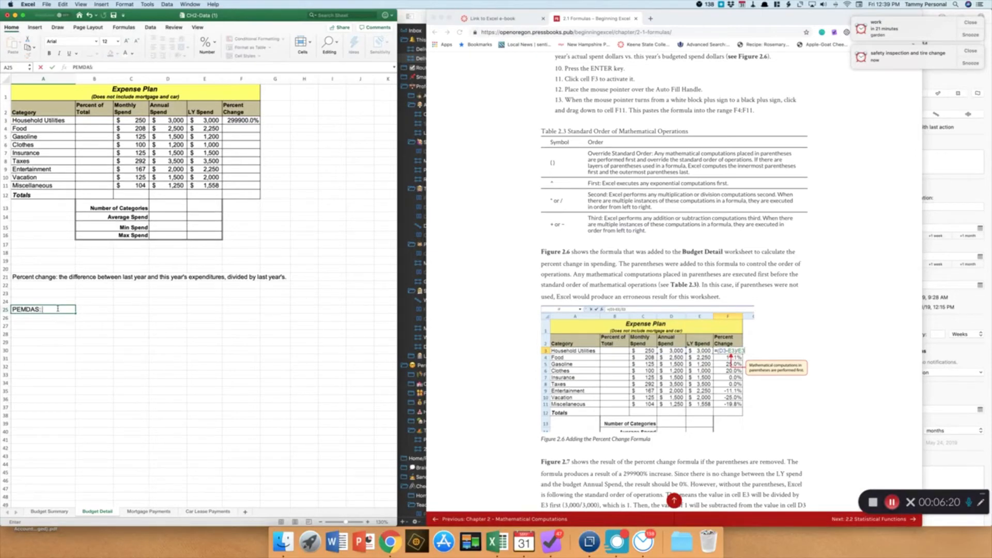
{"action": "type", "text": ": order of operation"}
{"action": "key", "text": "Return"}
{"action": "key", "text": "Return"}
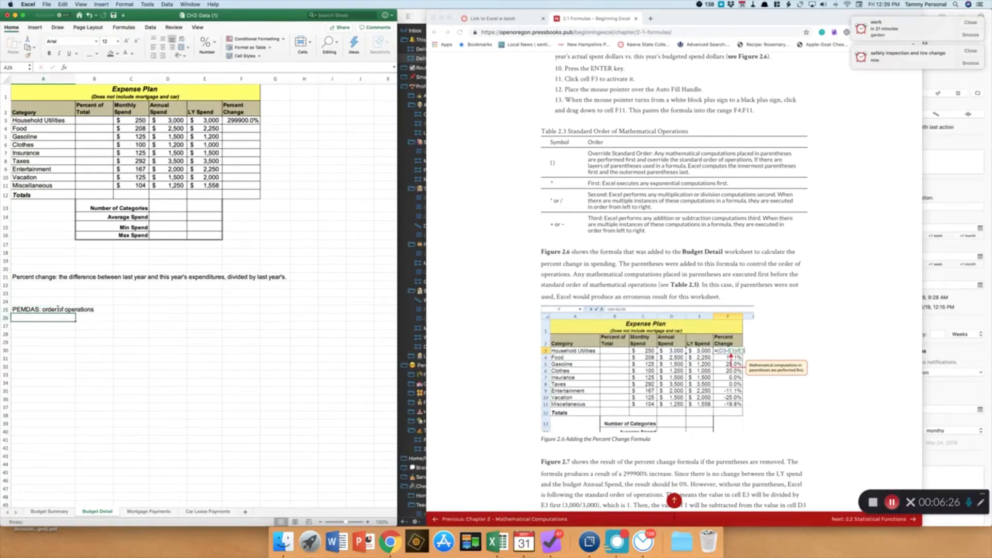
List Parenthese, Exponents, Multiply, Divide, Add and Subtract in cells A27 through A32, one term per cell
{"action": "type", "text": "Parenthese"}
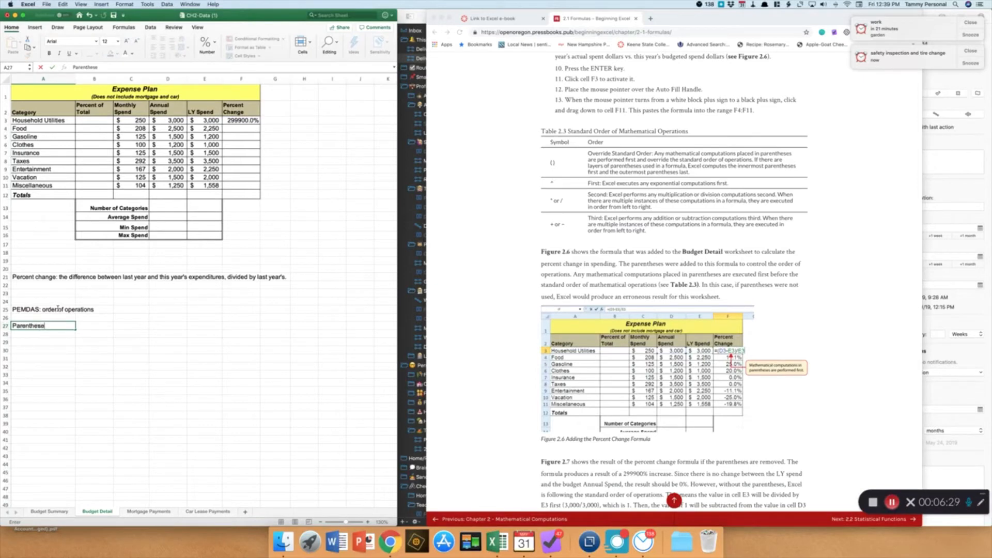
{"action": "key", "text": "Return"}
{"action": "type", "text": "E"}
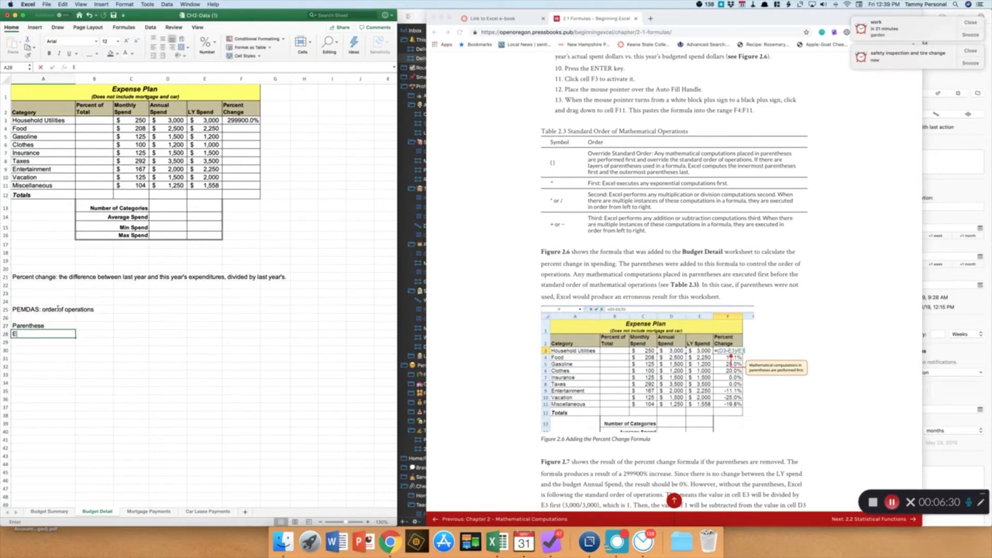
{"action": "type", "text": "xponents"}
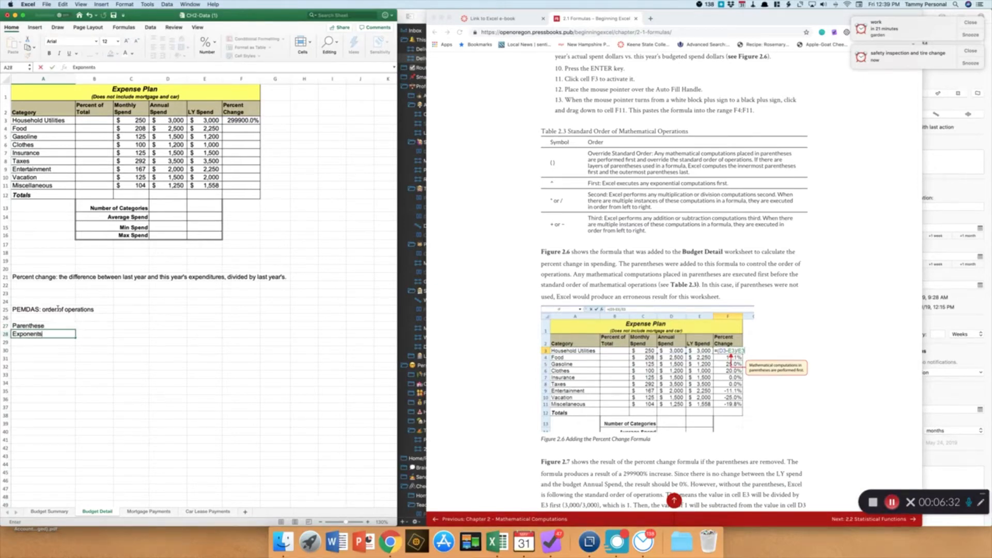
{"action": "key", "text": "Return"}
{"action": "type", "text": "Multiply"}
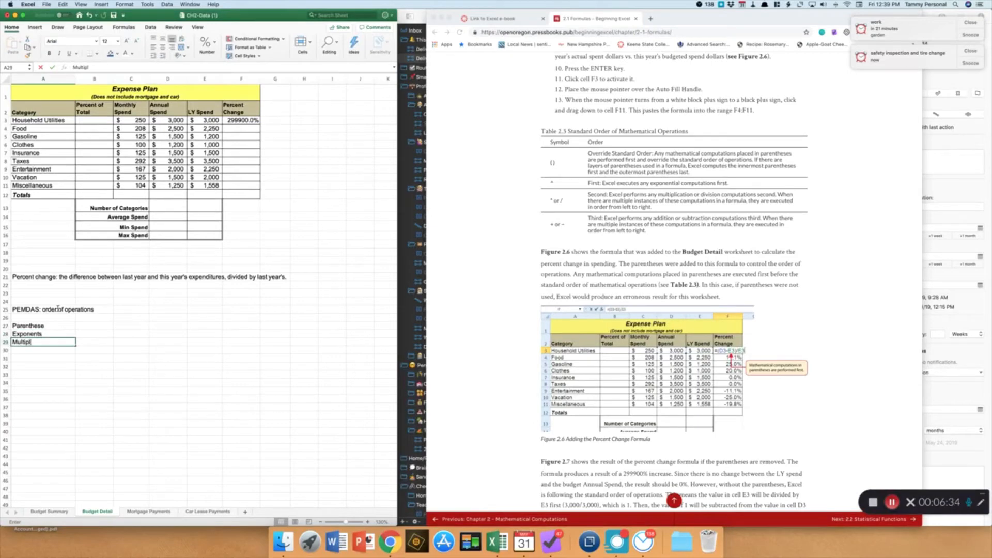
{"action": "key", "text": "Return"}
{"action": "type", "text": "Divide"}
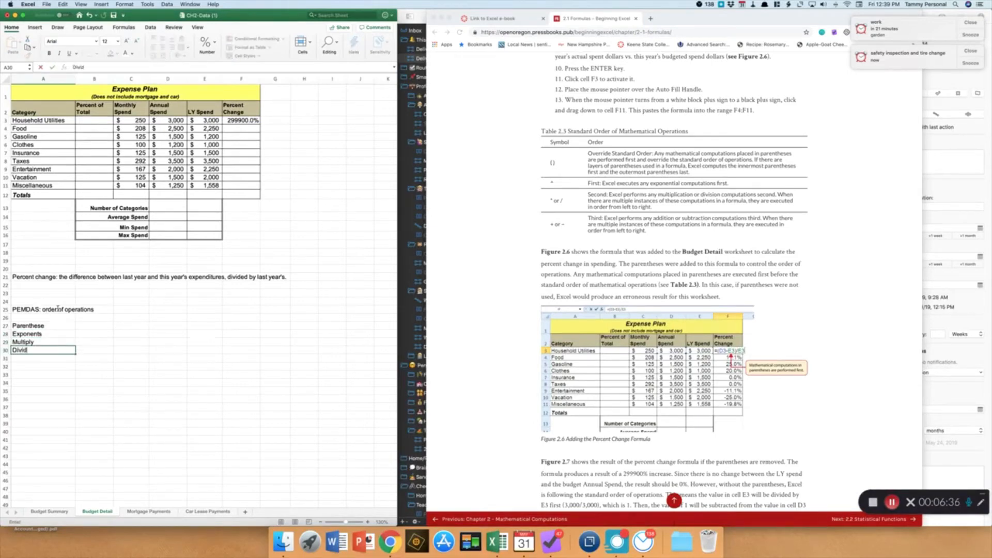
{"action": "key", "text": "Return"}
{"action": "type", "text": "Add"}
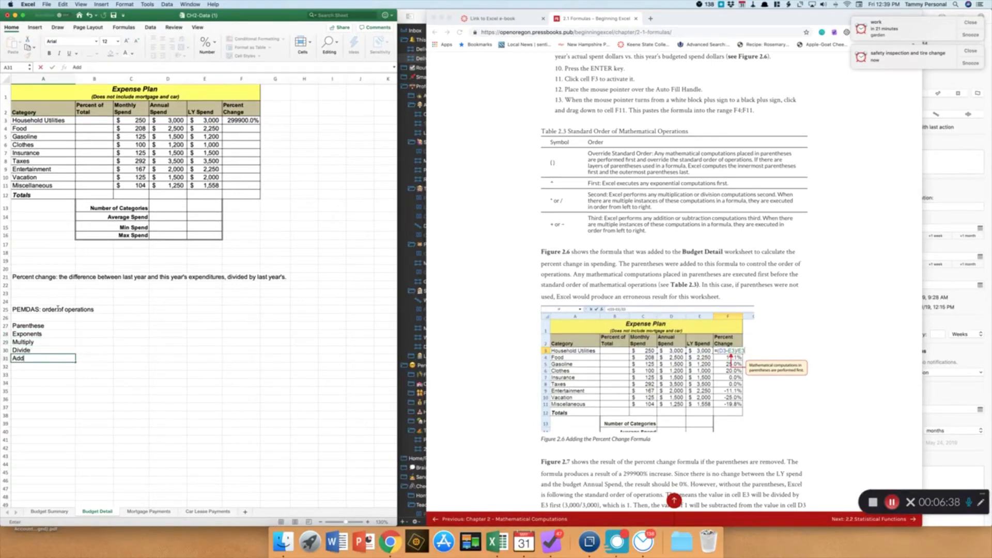
{"action": "key", "text": "Return"}
{"action": "type", "text": "Subtract"}
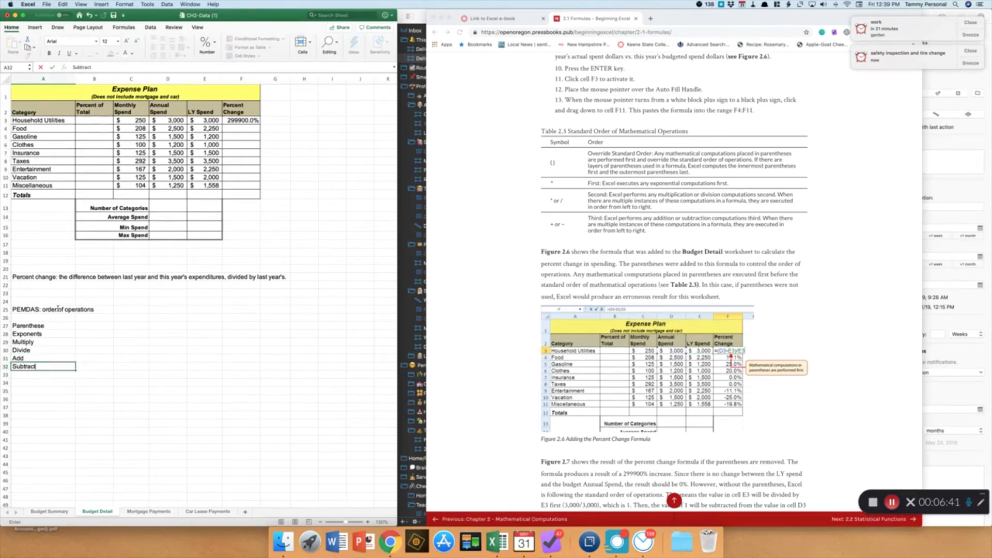
{"action": "key", "text": "Return"}
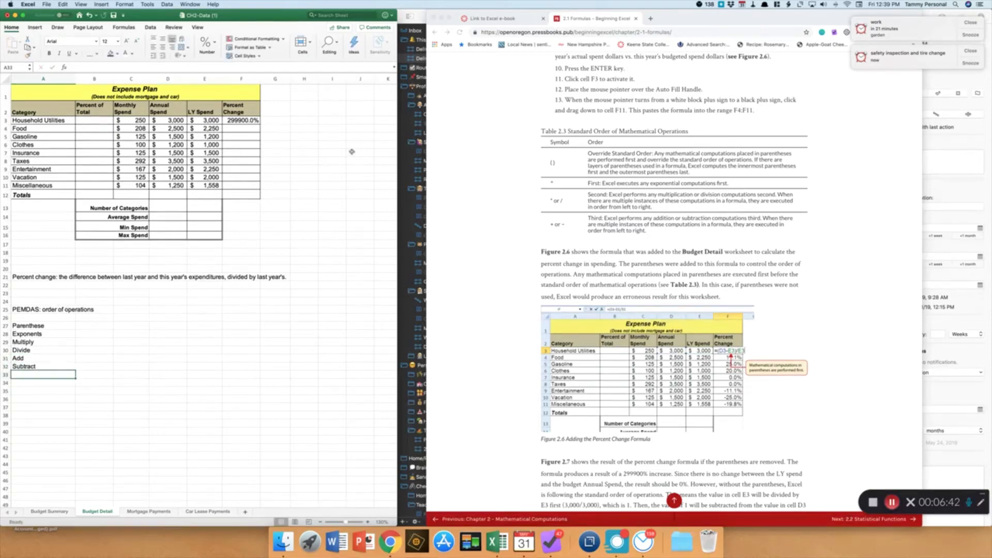
Change the Percent Change formula in F3 to =(D3-E3)/E3 and check it against the amounts in D3 and E3
{"action": "left_click", "coordinate": [240, 120]}
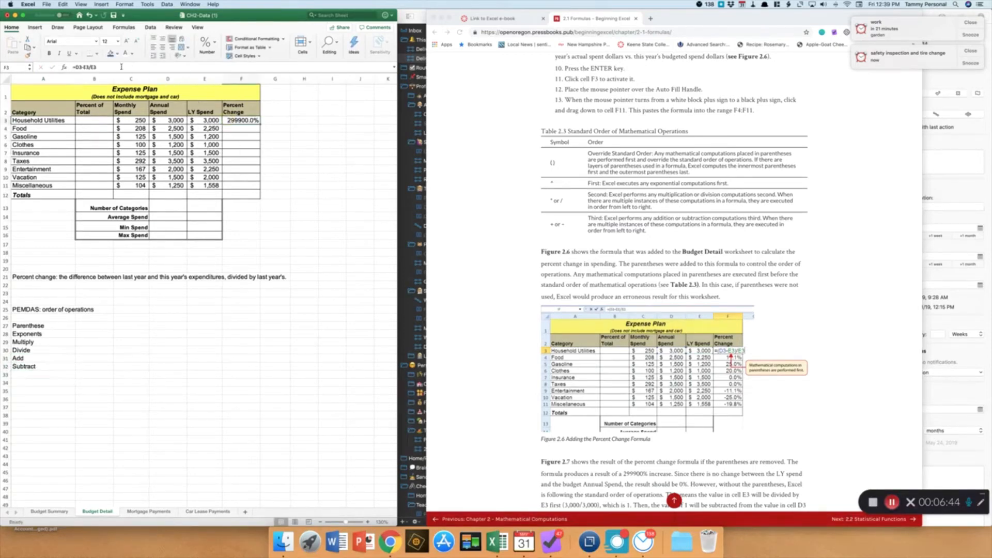
{"action": "left_click", "coordinate": [93, 67]}
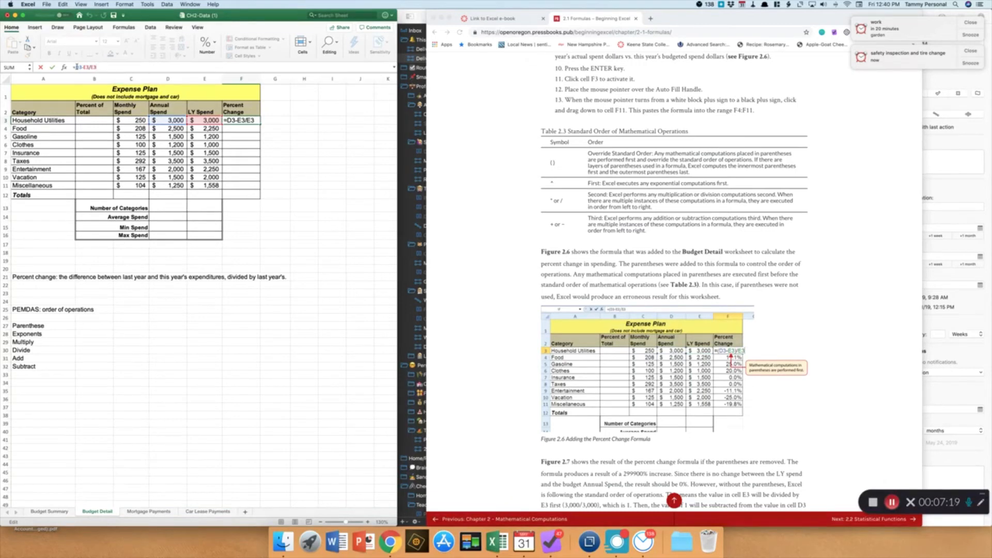
{"action": "type", "text": "("}
{"action": "left_click", "coordinate": [92, 67]}
{"action": "type", "text": ")"}
{"action": "key", "text": "Return"}
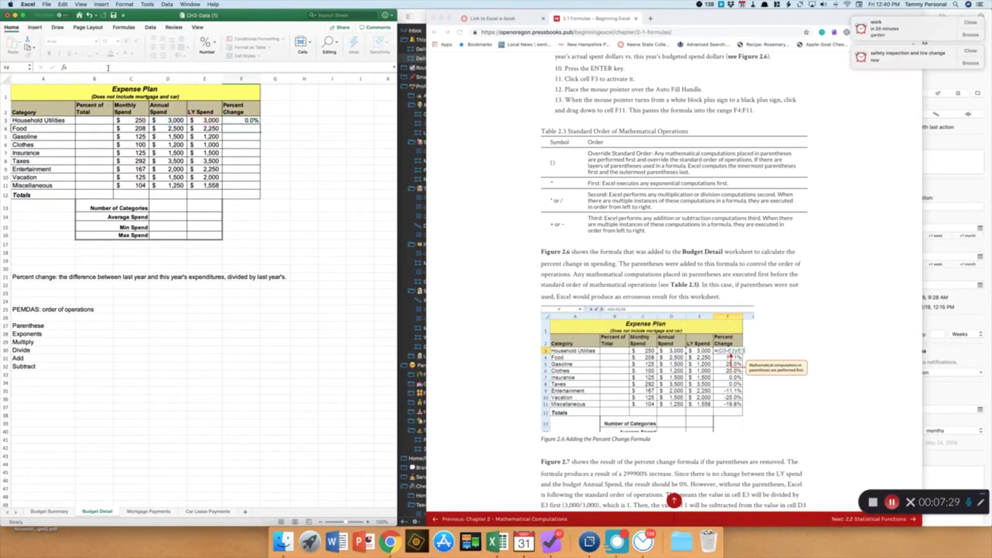
{"action": "left_click", "coordinate": [235, 118]}
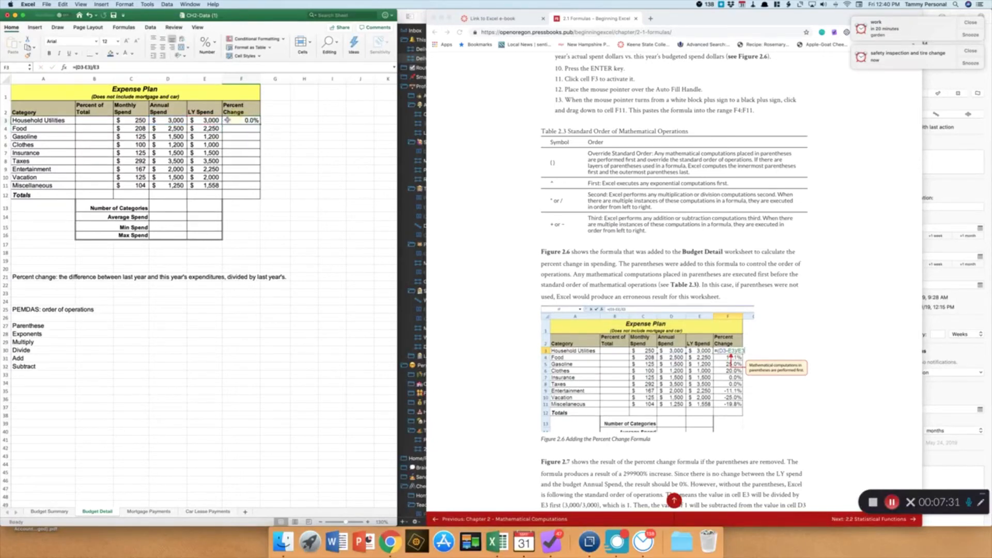
{"action": "left_click", "coordinate": [213, 120]}
{"action": "left_click", "coordinate": [175, 121]}
{"action": "left_click", "coordinate": [194, 120]}
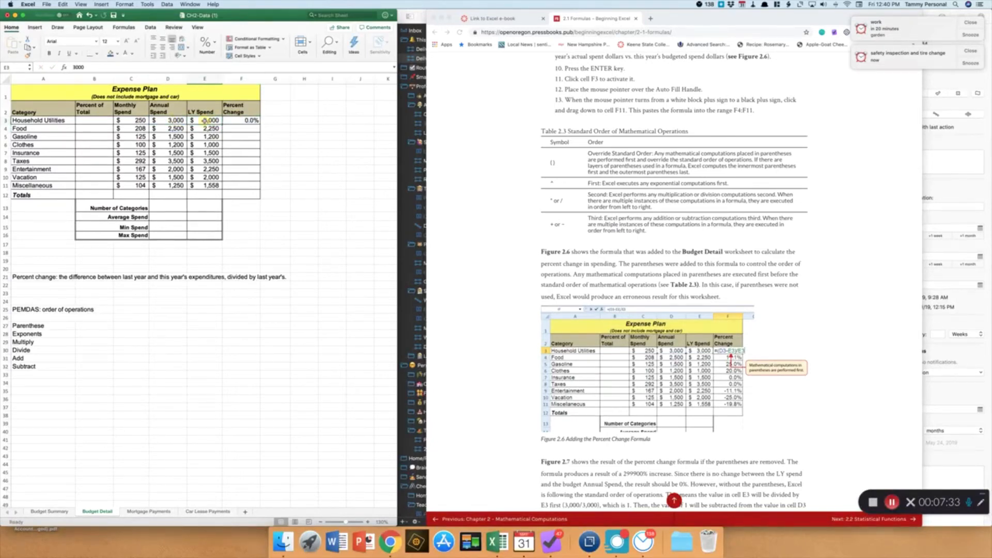
{"action": "left_click", "coordinate": [242, 120]}
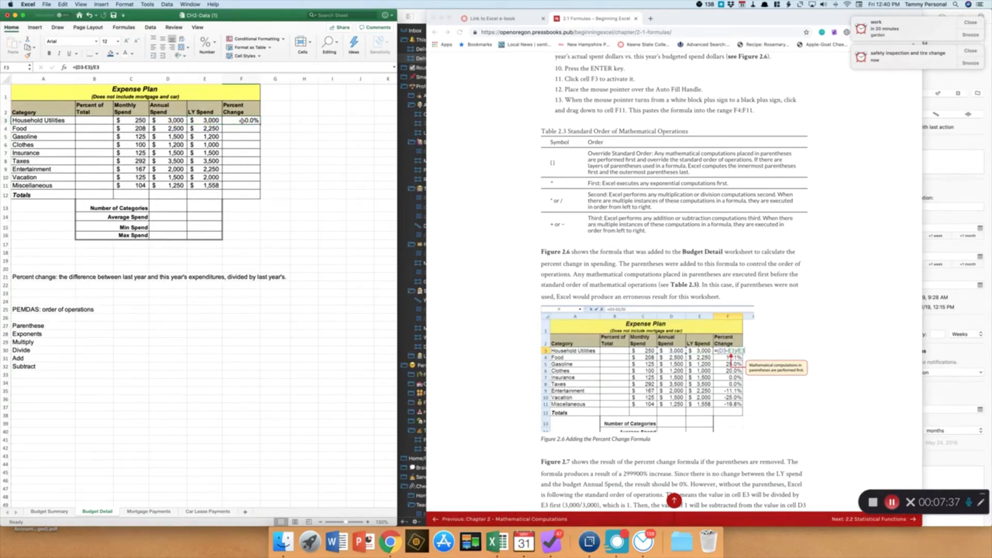
{"action": "left_click", "coordinate": [200, 121]}
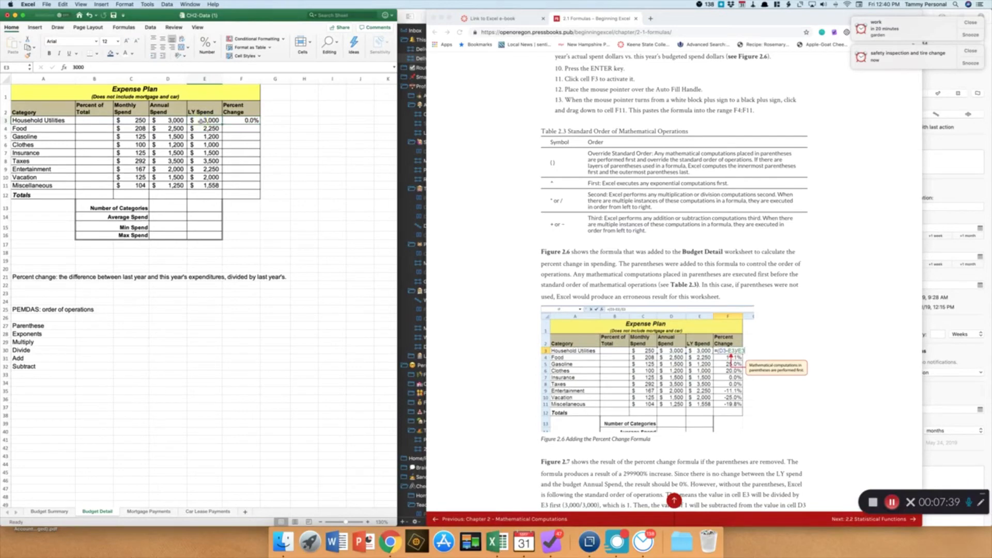
Fill the F3 Percent Change formula down through cell F11 for Miscellaneous
{"action": "left_click", "coordinate": [228, 121]}
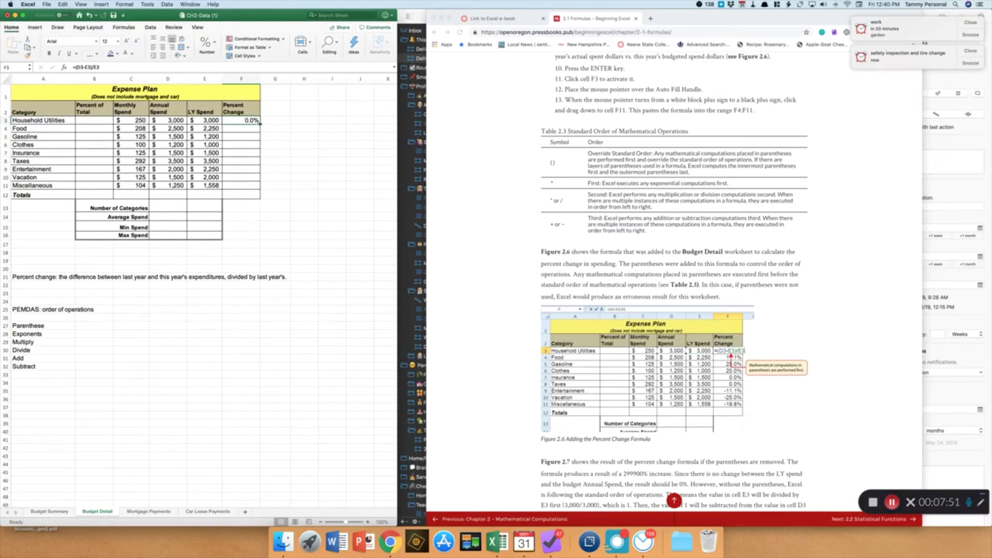
{"action": "left_click_drag", "start_coordinate": [260, 124], "coordinate": [255, 188]}
{"action": "left_click", "coordinate": [243, 185]}
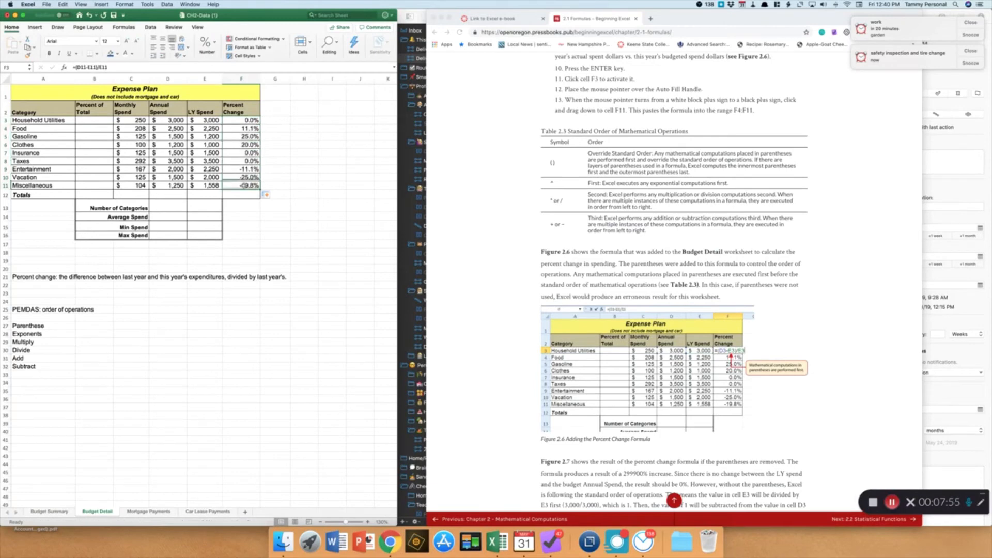
Compare the Percent Change results with the Annual Spend and LY Spend amounts for Gasoline, Entertainment and Vacation
{"action": "scroll", "coordinate": [723, 398], "scroll_direction": "down", "scroll_amount": 5}
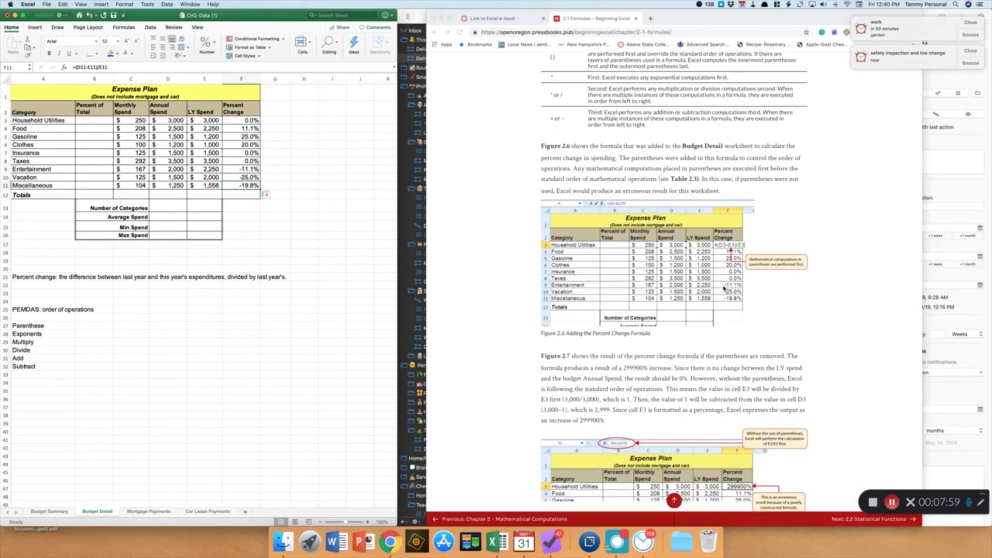
{"action": "left_click", "coordinate": [241, 161]}
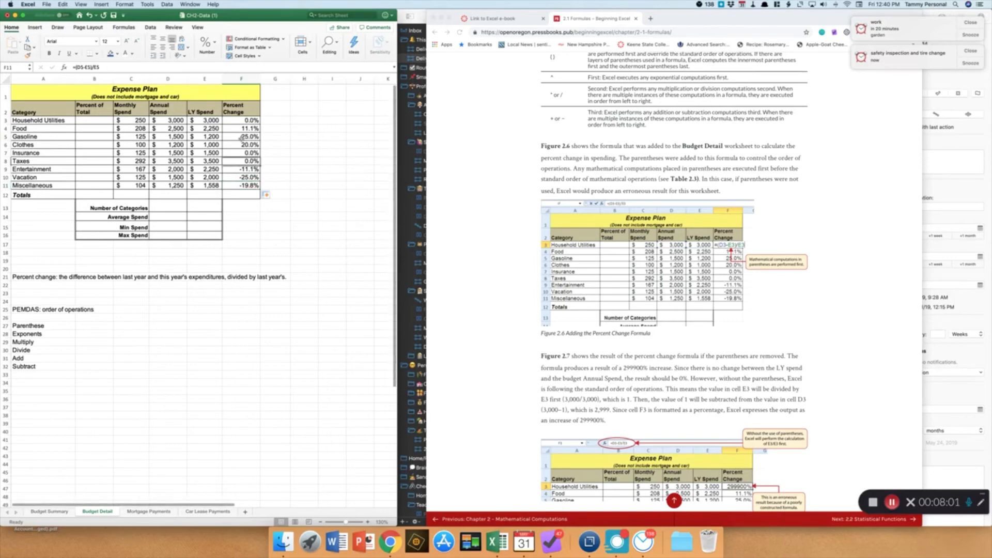
{"action": "left_click", "coordinate": [241, 138]}
{"action": "left_click", "coordinate": [189, 136]}
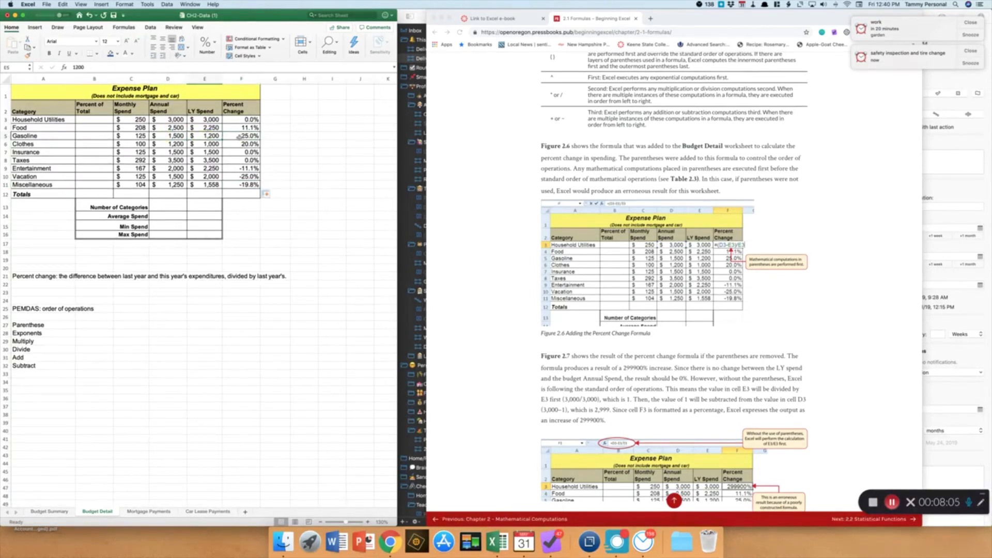
{"action": "left_click", "coordinate": [211, 168]}
{"action": "left_click", "coordinate": [182, 167]}
{"action": "left_click", "coordinate": [211, 168]}
{"action": "left_click", "coordinate": [208, 176]}
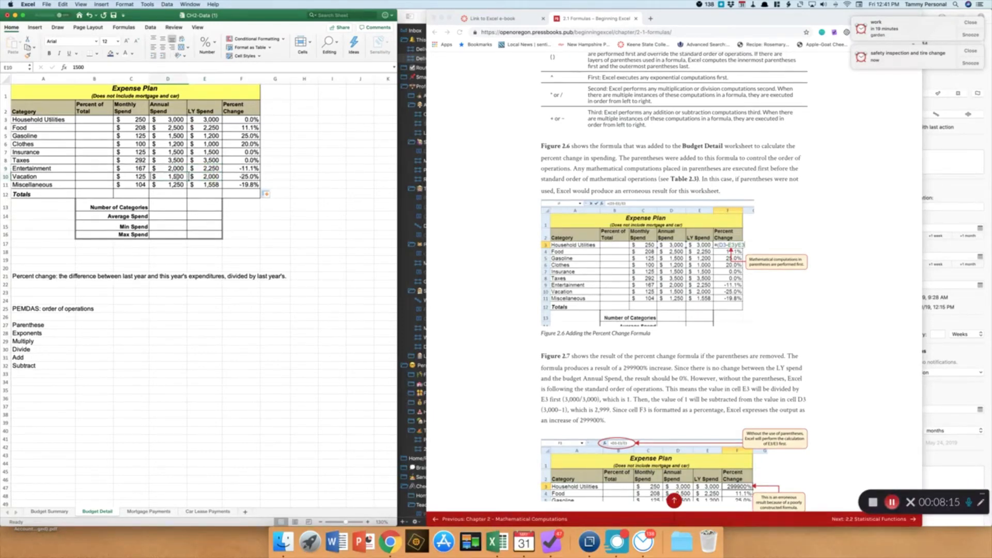
{"action": "left_click", "coordinate": [230, 177]}
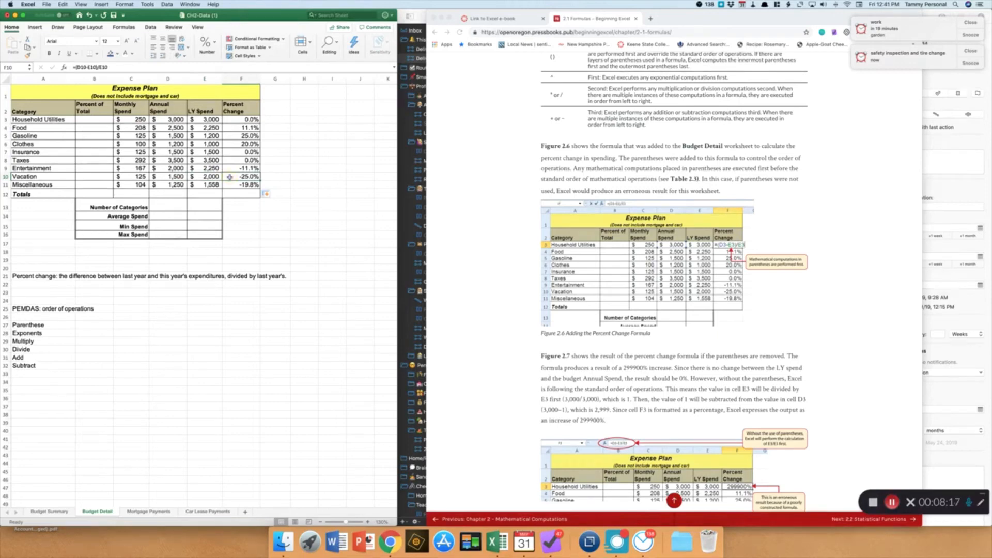
{"action": "left_click", "coordinate": [209, 177]}
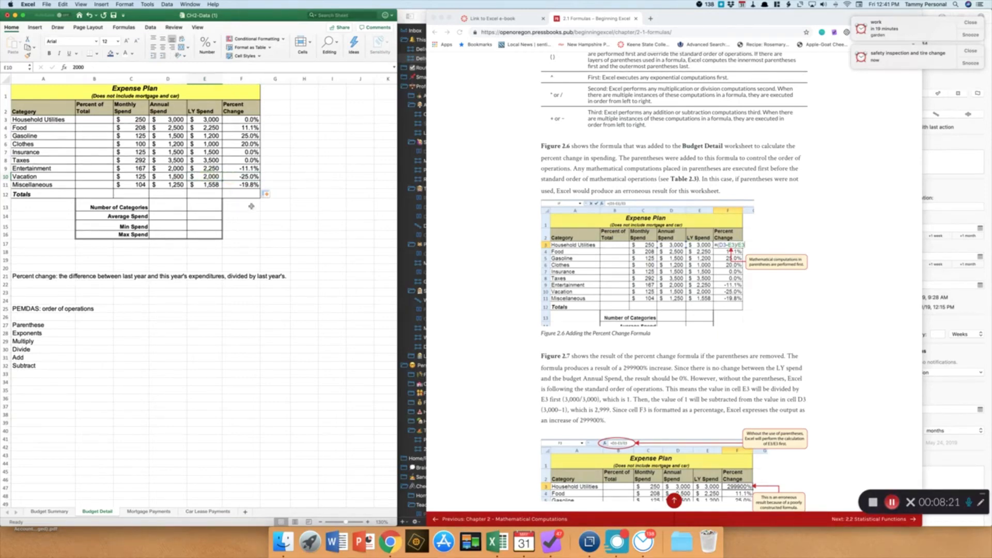
Read on in the e-book past Figure 2.7 to the Auditing Formulas section and its Show Formulas instructions
{"action": "scroll", "coordinate": [298, 212], "scroll_direction": "right", "scroll_amount": 2}
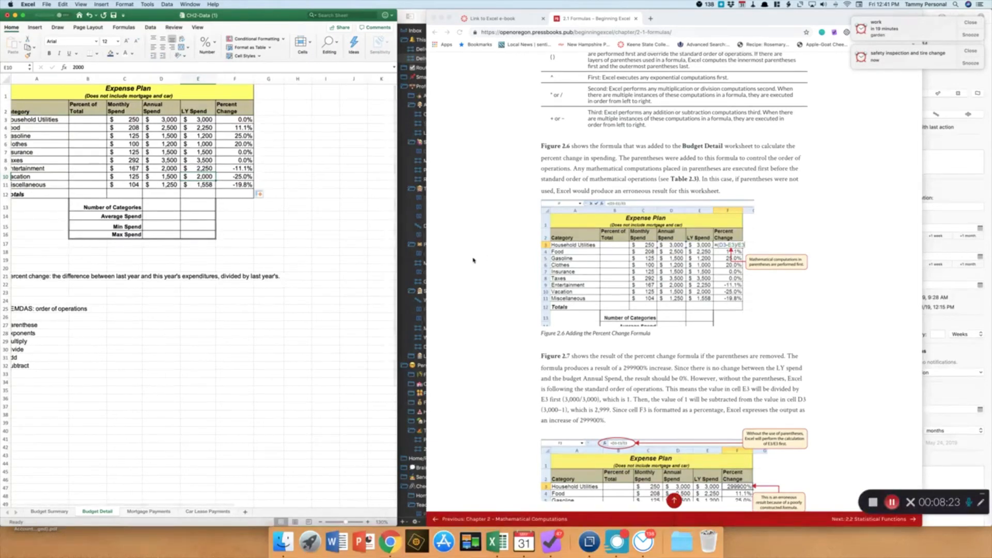
{"action": "scroll", "coordinate": [481, 281], "scroll_direction": "down", "scroll_amount": 10}
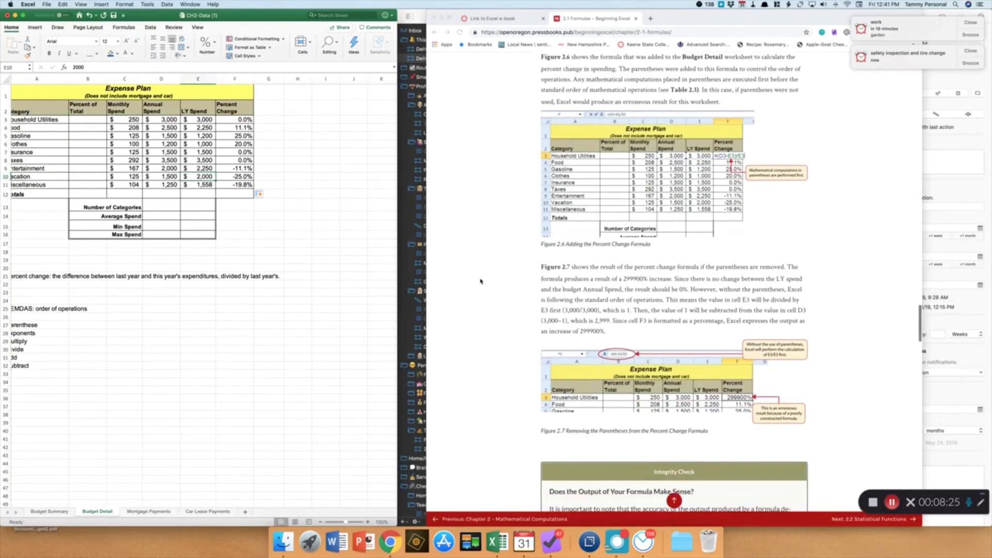
{"action": "scroll", "coordinate": [480, 281], "scroll_direction": "down", "scroll_amount": 8}
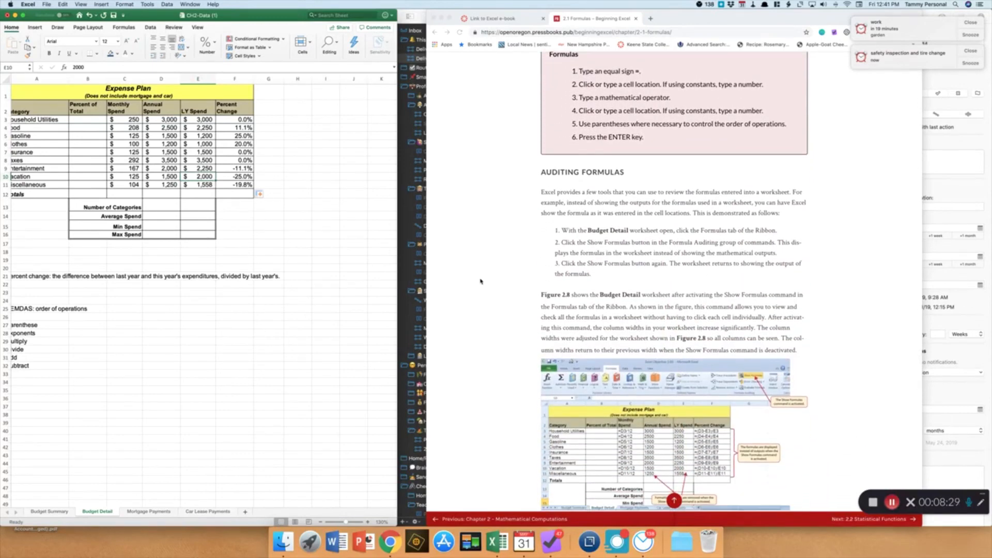
Display the formulas instead of their results on the Budget Detail sheet and check those in the Monthly Spend and Percent Change columns
{"action": "scroll", "coordinate": [480, 281], "scroll_direction": "down", "scroll_amount": 1}
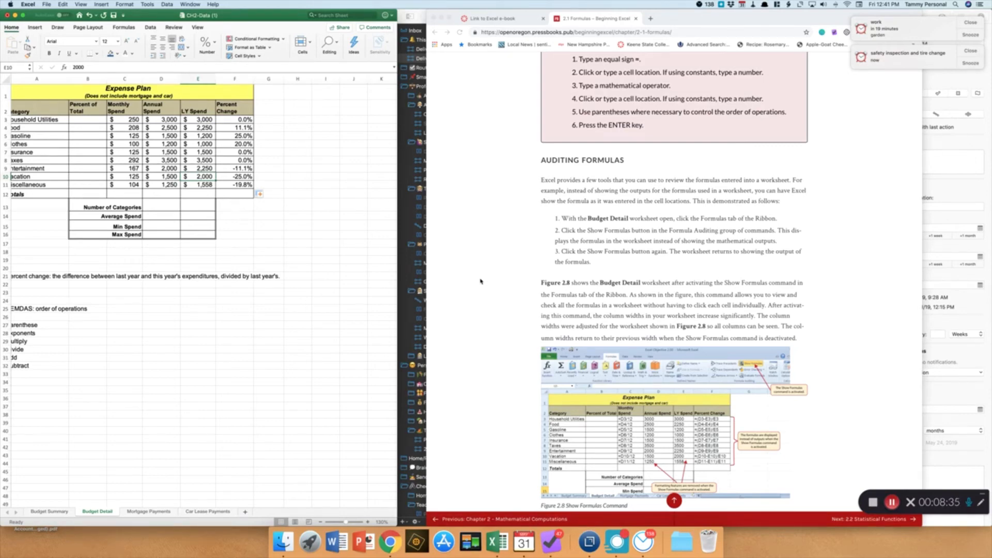
{"action": "scroll", "coordinate": [480, 281], "scroll_direction": "down", "scroll_amount": 1}
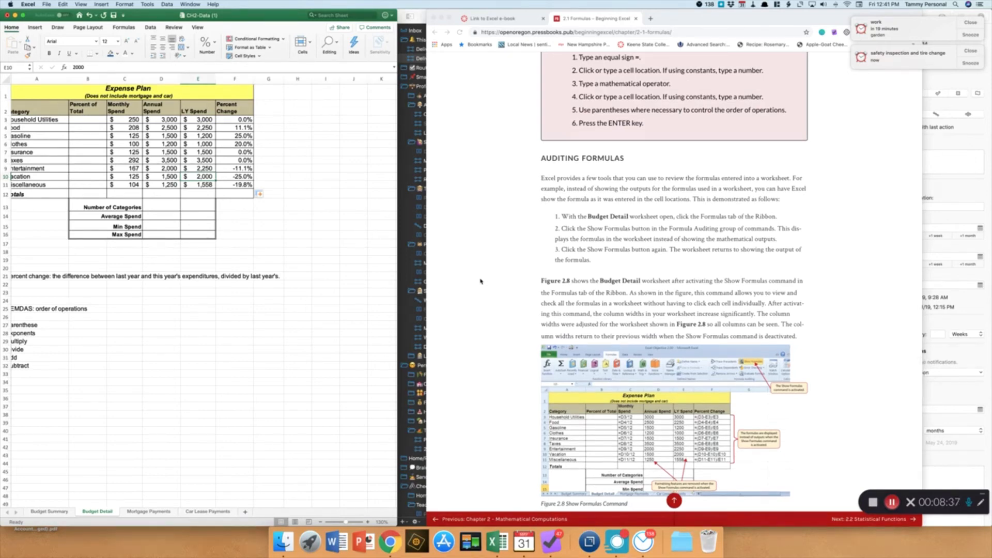
{"action": "left_click", "coordinate": [125, 27]}
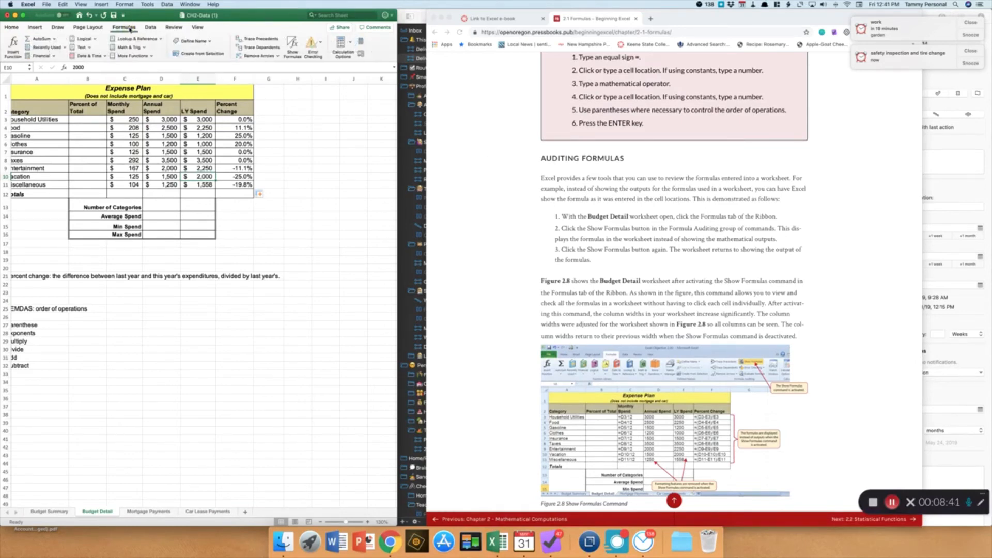
{"action": "left_click", "coordinate": [227, 121]}
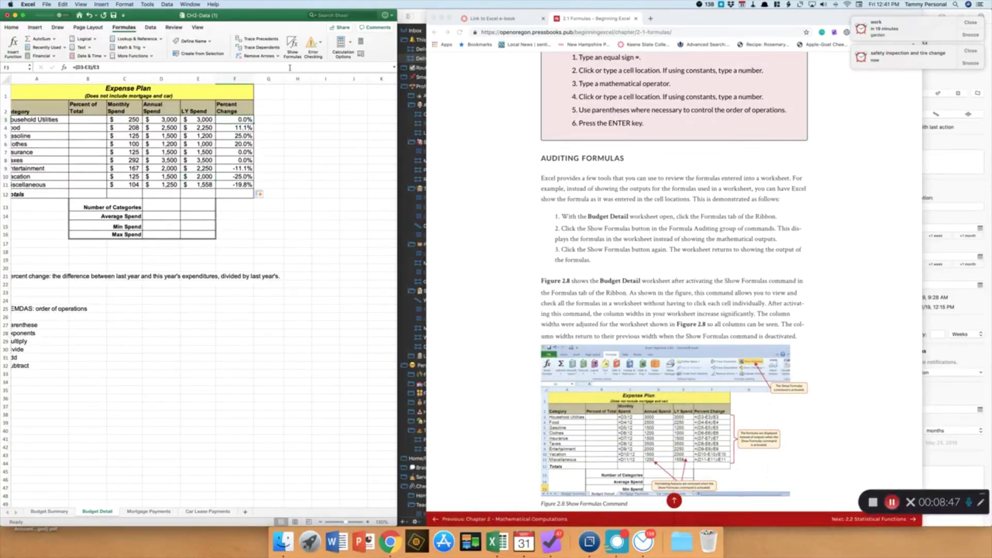
{"action": "left_click", "coordinate": [295, 50]}
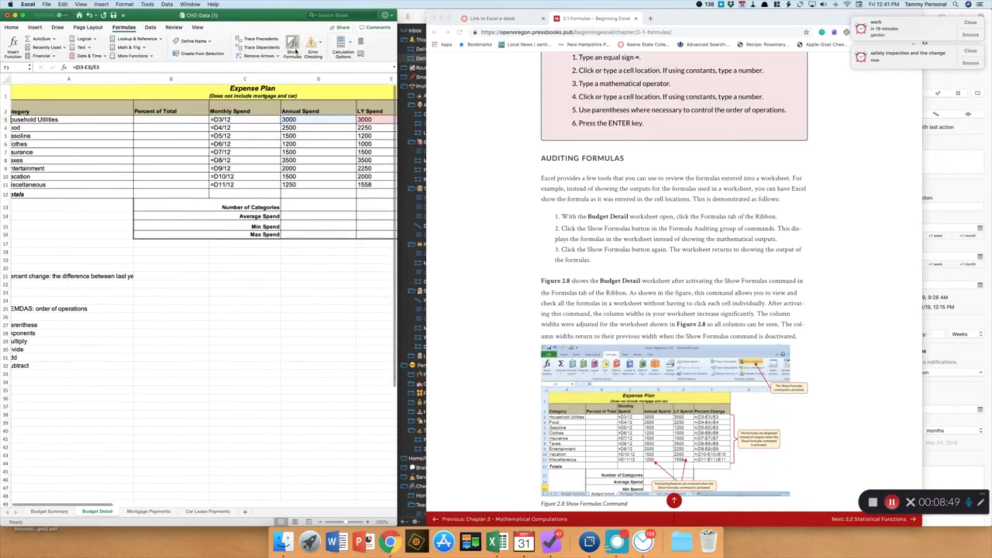
{"action": "scroll", "coordinate": [299, 154], "scroll_direction": "right", "scroll_amount": 1}
{"action": "scroll", "coordinate": [298, 154], "scroll_direction": "right", "scroll_amount": 5}
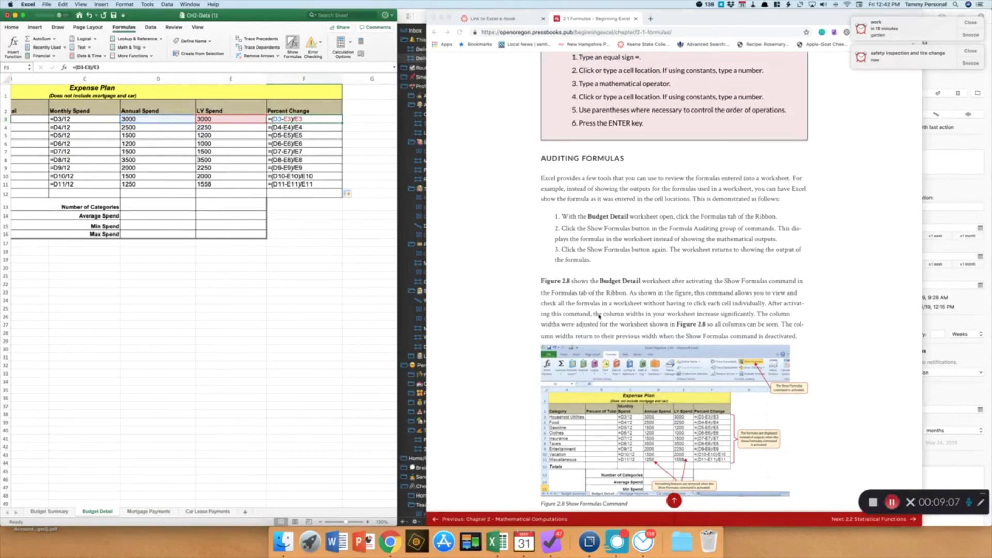
Find the e-book's trace instructions and trace the precedents of the Percent Change formulas in cells F3 and F10
{"action": "scroll", "coordinate": [609, 323], "scroll_direction": "down", "scroll_amount": 1}
{"action": "scroll", "coordinate": [609, 323], "scroll_direction": "down", "scroll_amount": 10}
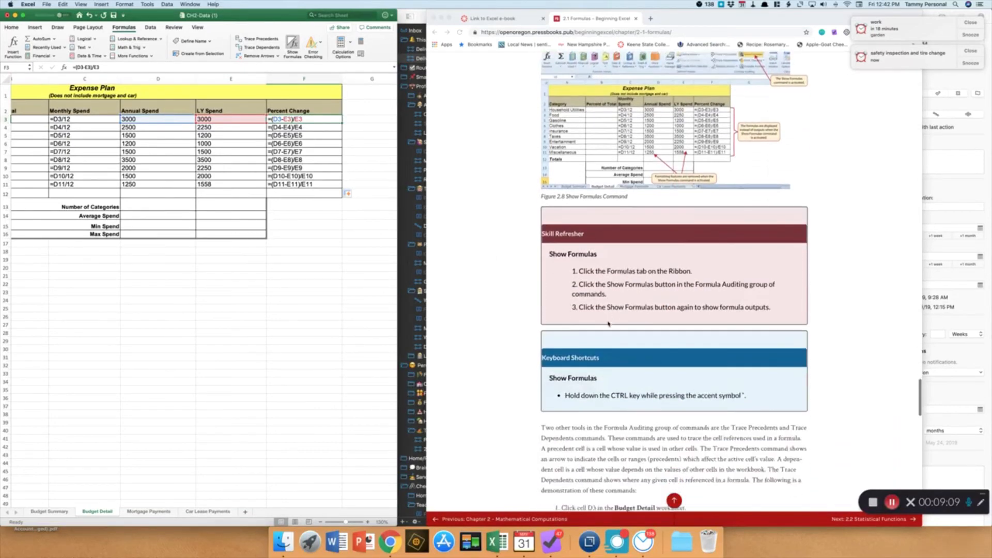
{"action": "scroll", "coordinate": [608, 324], "scroll_direction": "down", "scroll_amount": 7}
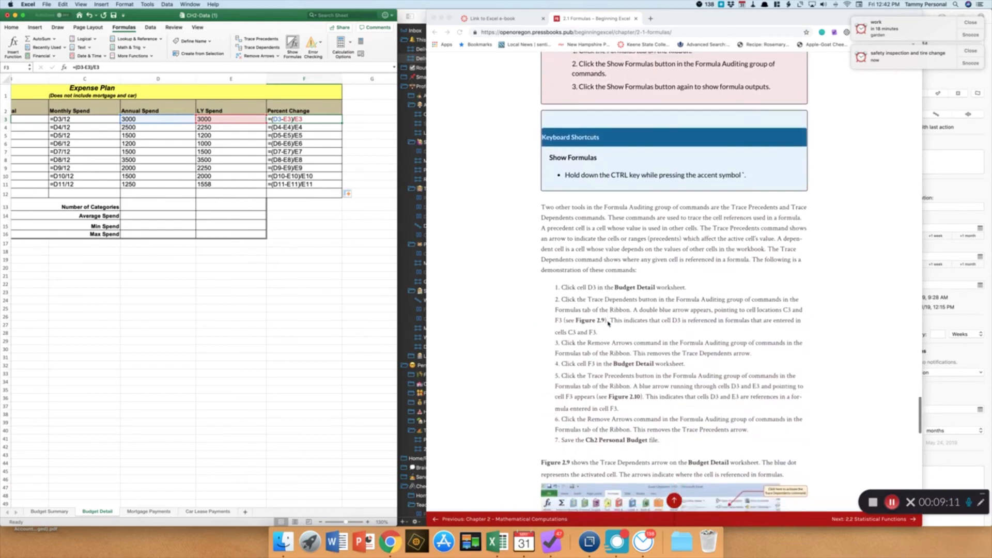
{"action": "scroll", "coordinate": [608, 324], "scroll_direction": "down", "scroll_amount": 3}
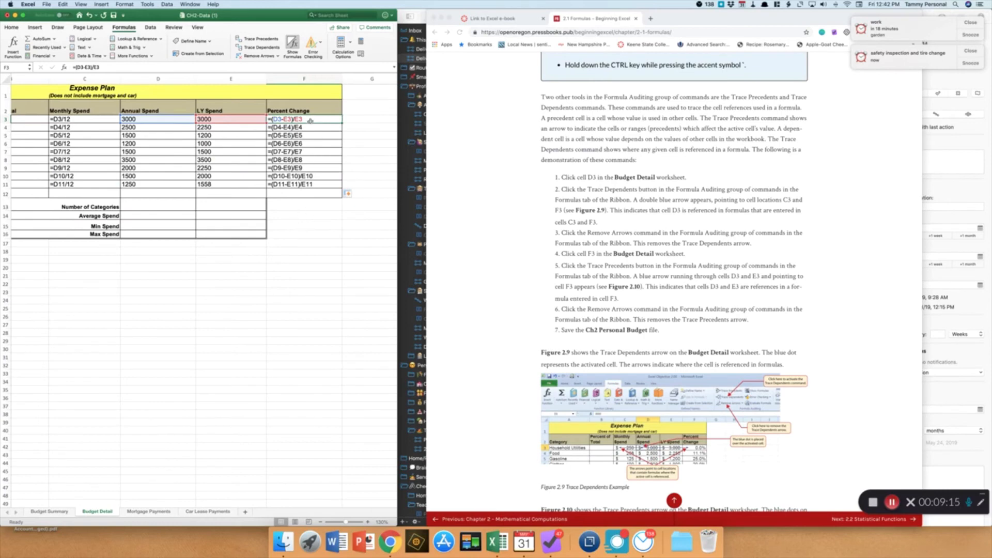
{"action": "left_click", "coordinate": [265, 40]}
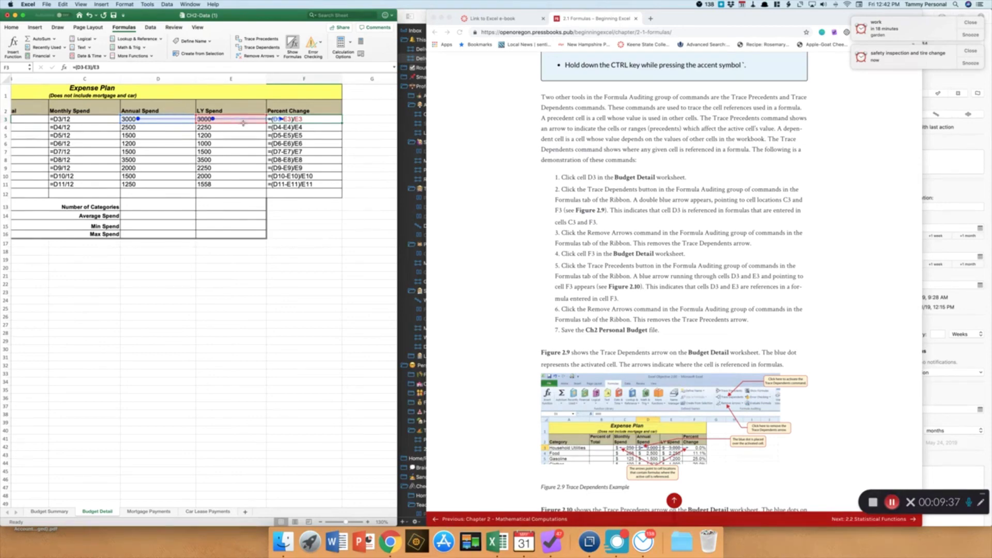
{"action": "left_click", "coordinate": [287, 176]}
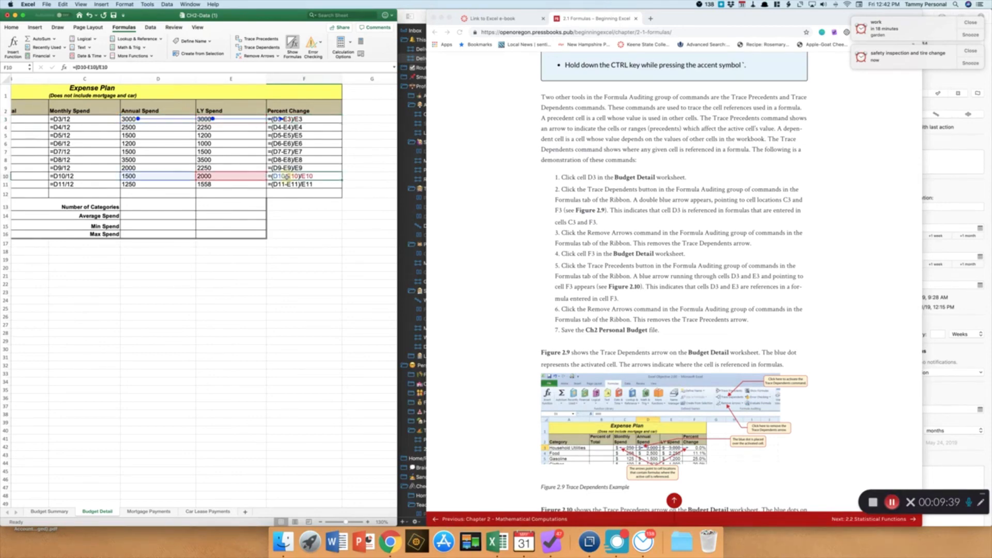
{"action": "left_click", "coordinate": [258, 40]}
Trace the dependents of the Gasoline LY Spend amount in cell E5
{"action": "scroll", "coordinate": [506, 264], "scroll_direction": "down", "scroll_amount": 1}
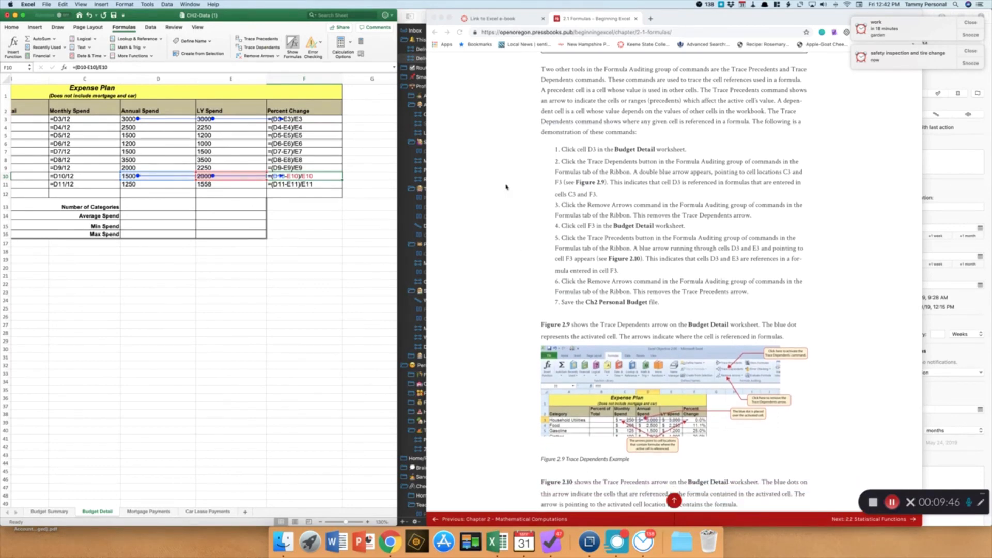
{"action": "left_click", "coordinate": [229, 137]}
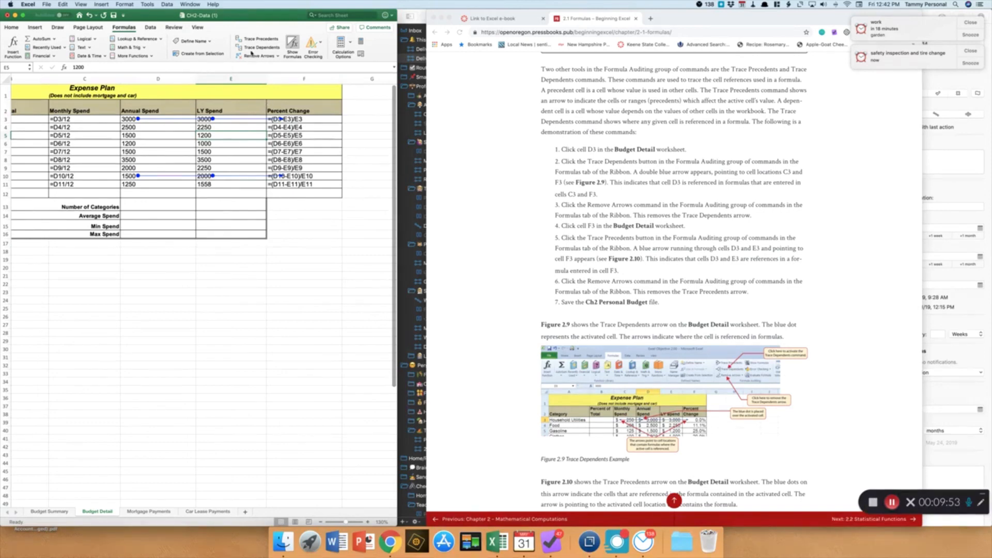
{"action": "left_click", "coordinate": [251, 47]}
Read on in the e-book through the Trace Dependents and Trace Precedents refreshers and the Key Takeaways to the end of section 2.1
{"action": "scroll", "coordinate": [632, 306], "scroll_direction": "down", "scroll_amount": 5}
{"action": "scroll", "coordinate": [617, 318], "scroll_direction": "down", "scroll_amount": 12}
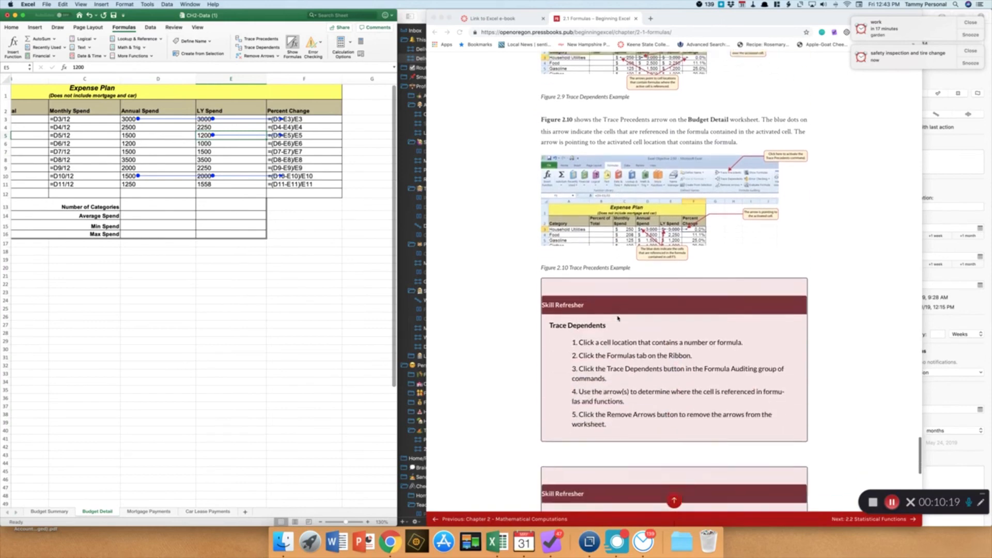
{"action": "scroll", "coordinate": [617, 318], "scroll_direction": "down", "scroll_amount": 11}
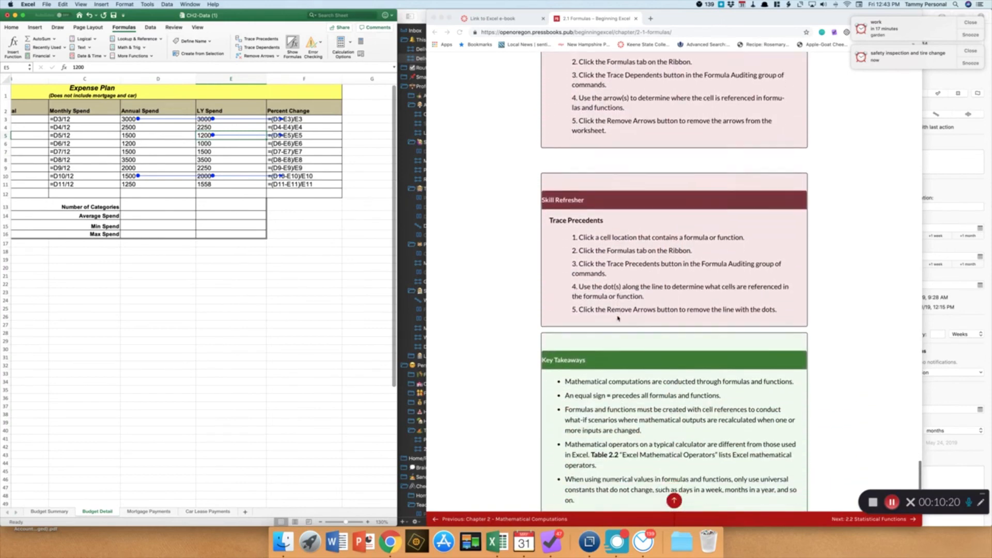
{"action": "scroll", "coordinate": [617, 318], "scroll_direction": "down", "scroll_amount": 2}
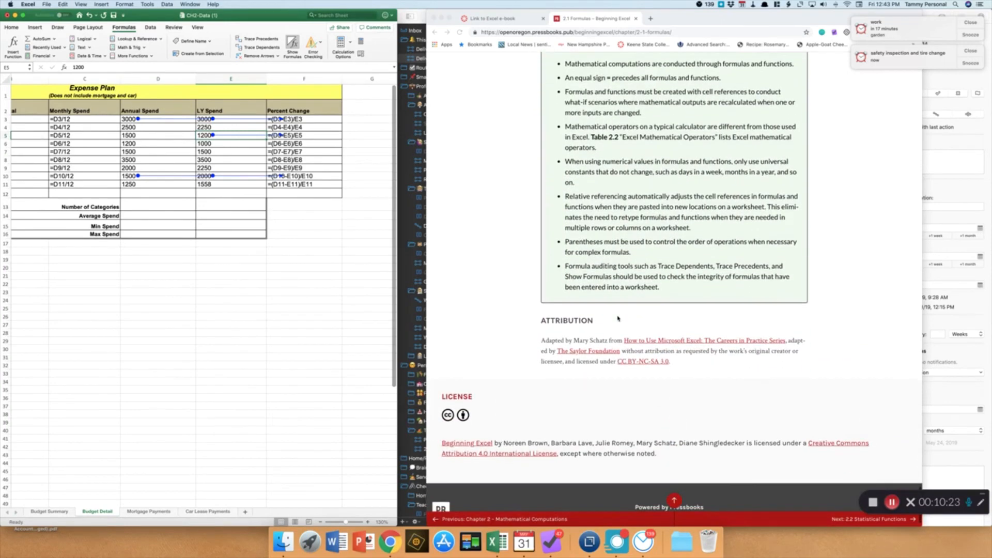